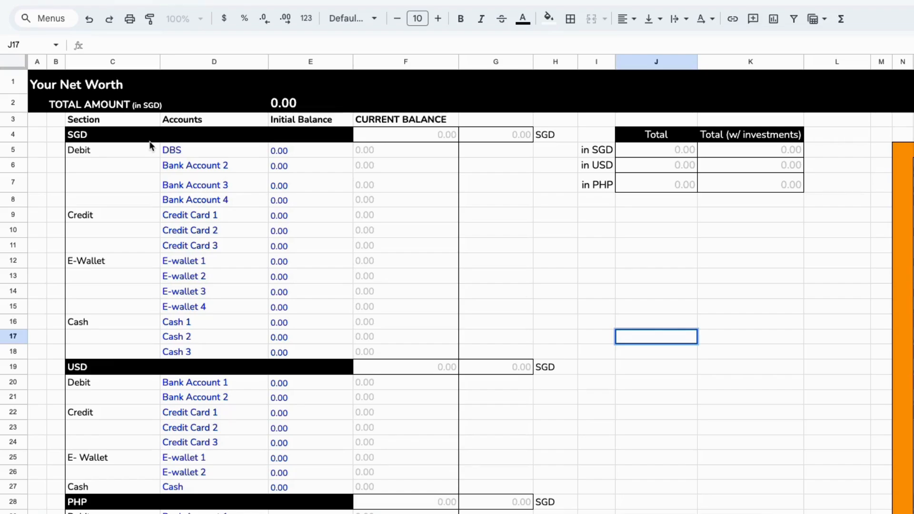
Examine the Section, Accounts, Initial Balance and Current Balance columns of the net worth sheet
click(112, 62)
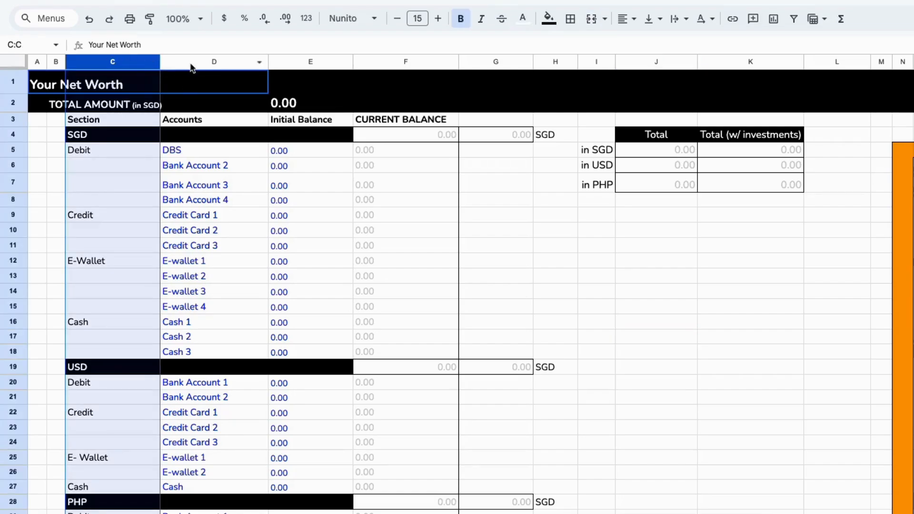
click(192, 62)
click(312, 62)
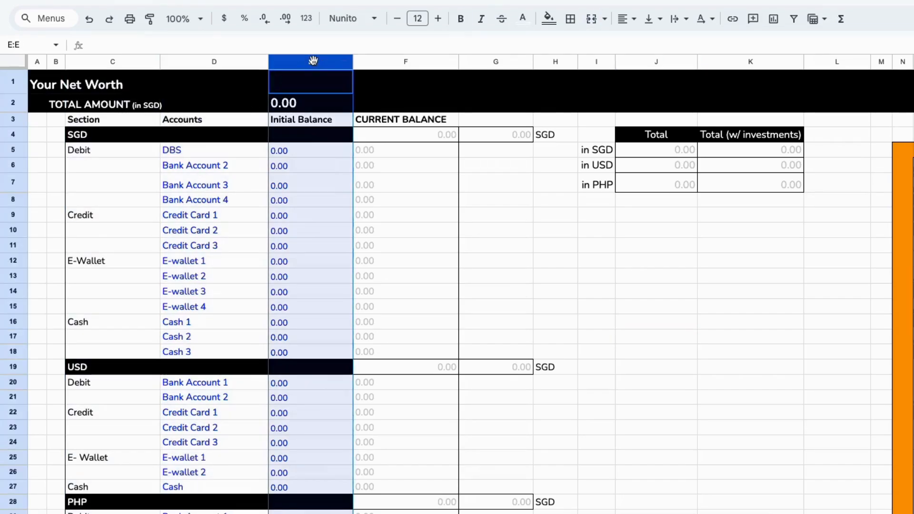
click(361, 64)
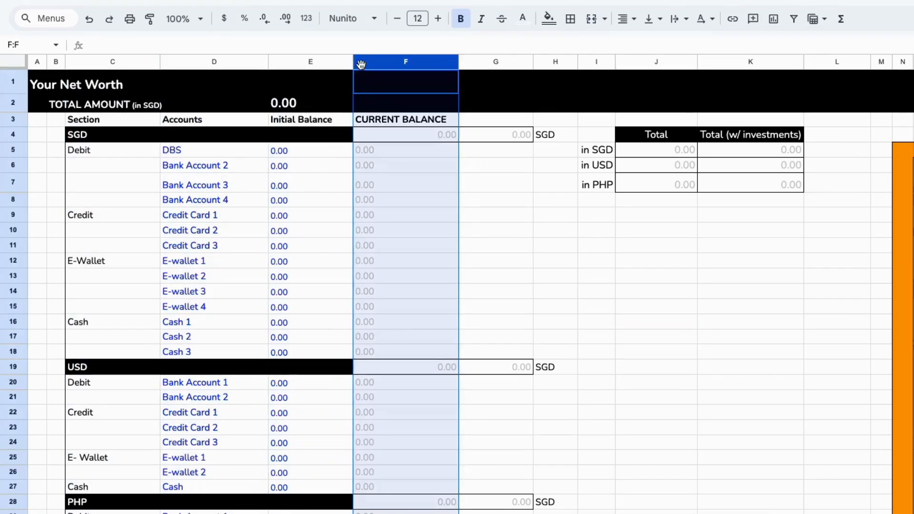
click(307, 61)
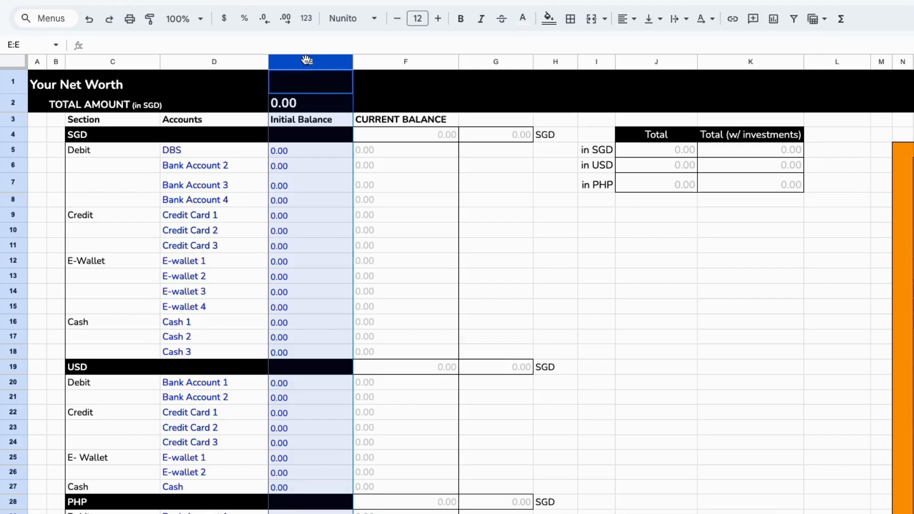
click(382, 62)
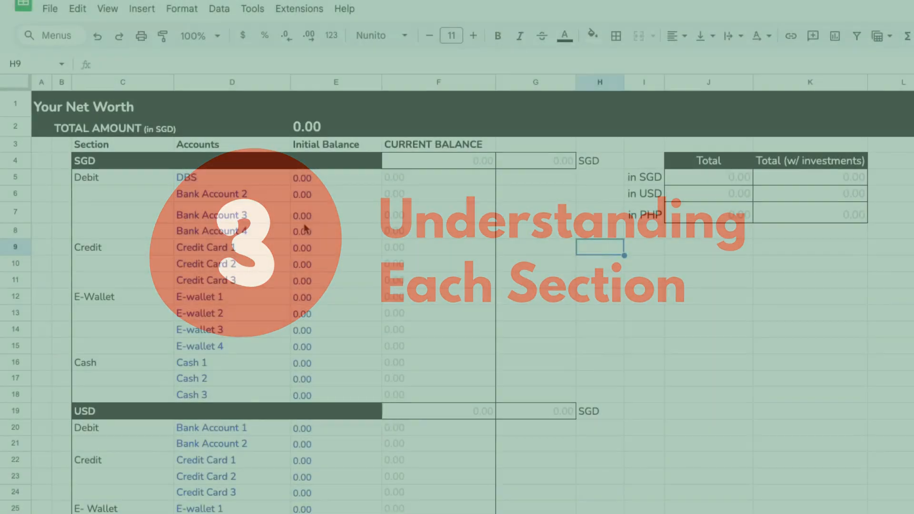
Review the SGD section block and its Debit, Credit, E-Wallet and Cash category rows
scroll(306, 229, down, 1)
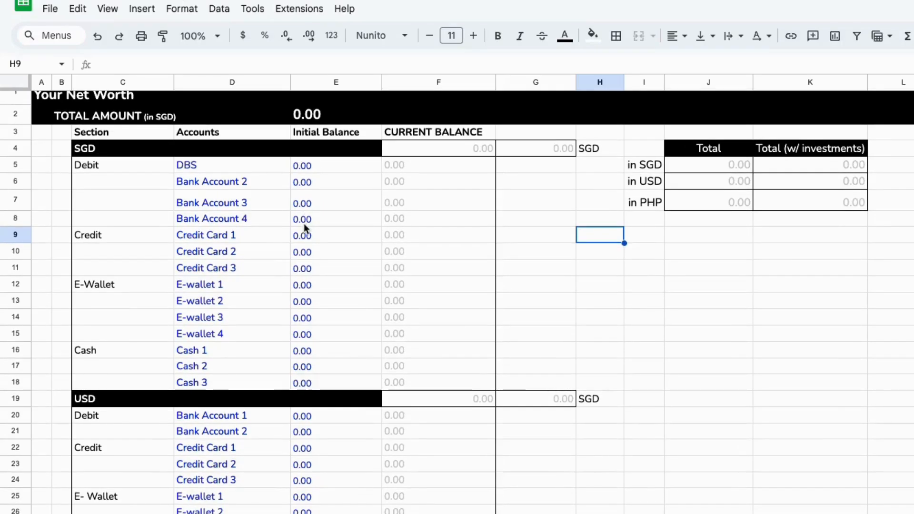
drag(99, 146, 420, 371)
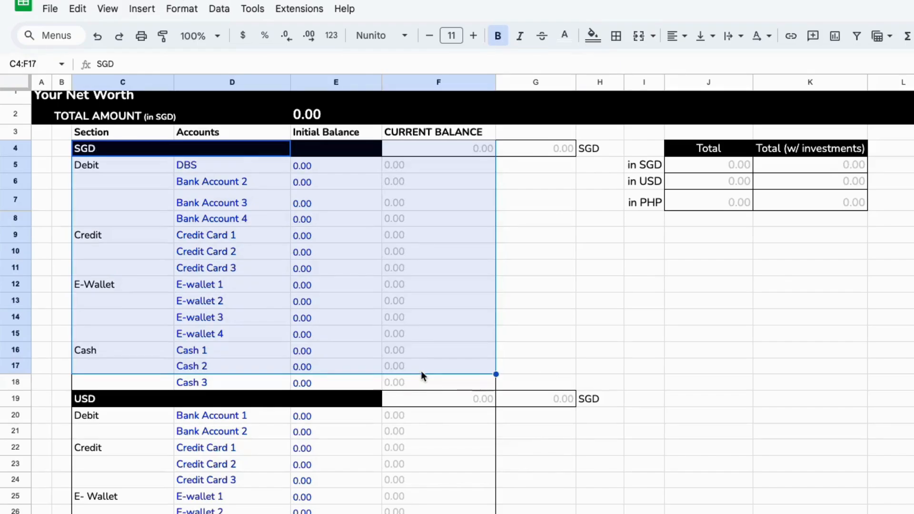
key(shift+Down)
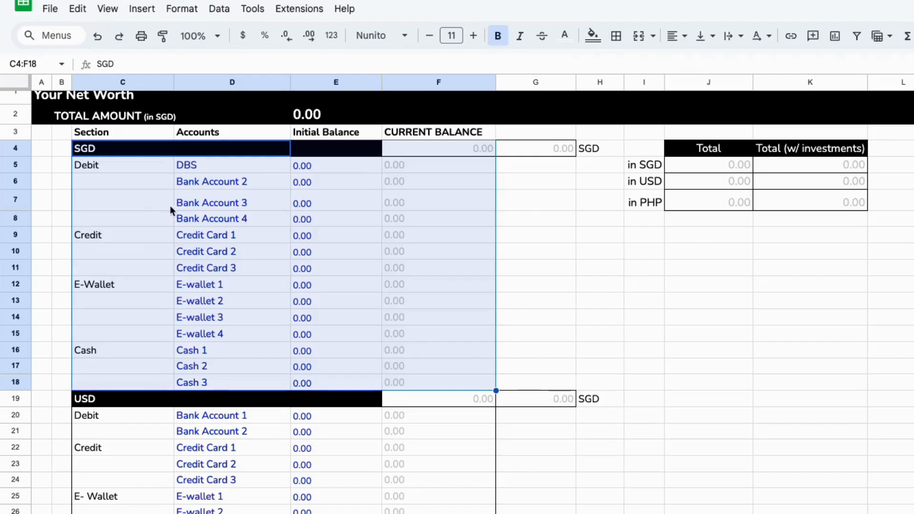
click(77, 163)
click(104, 236)
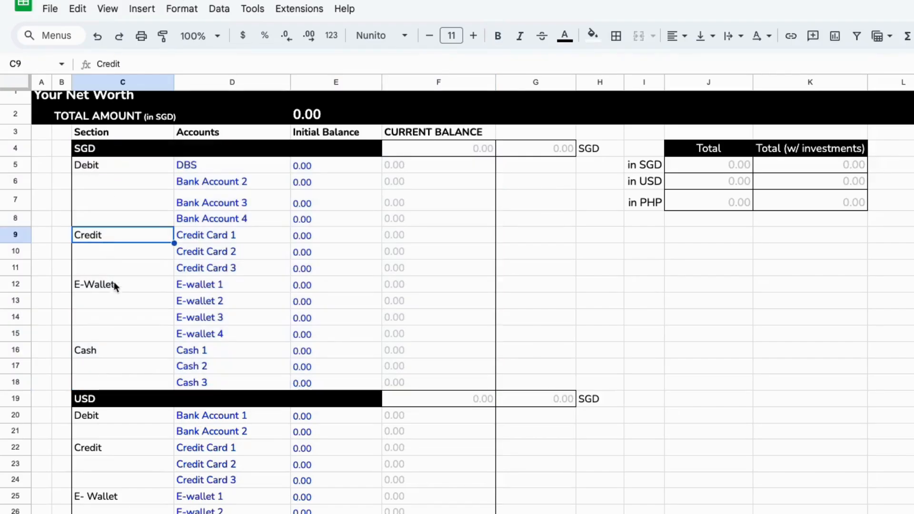
click(110, 285)
click(89, 348)
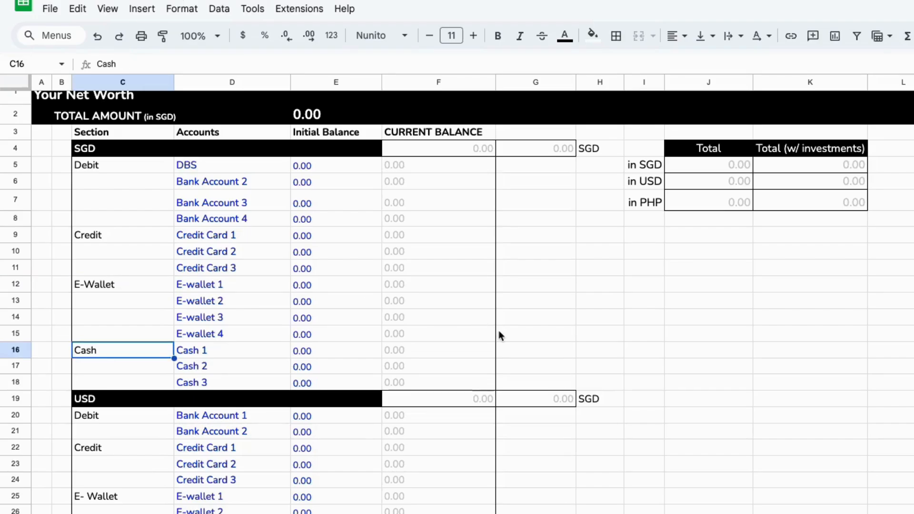
Review the individual SGD account rows for bank accounts, credit cards, e-wallets and cash
click(259, 182)
click(256, 205)
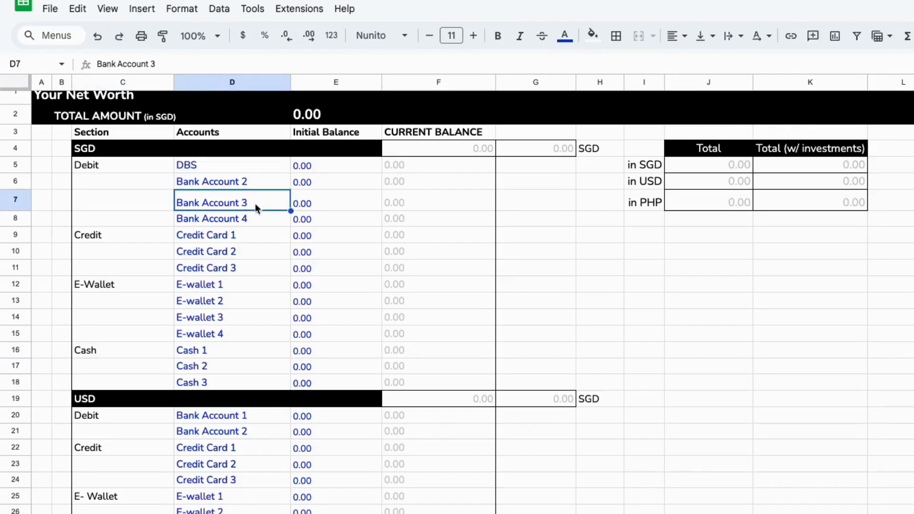
click(251, 219)
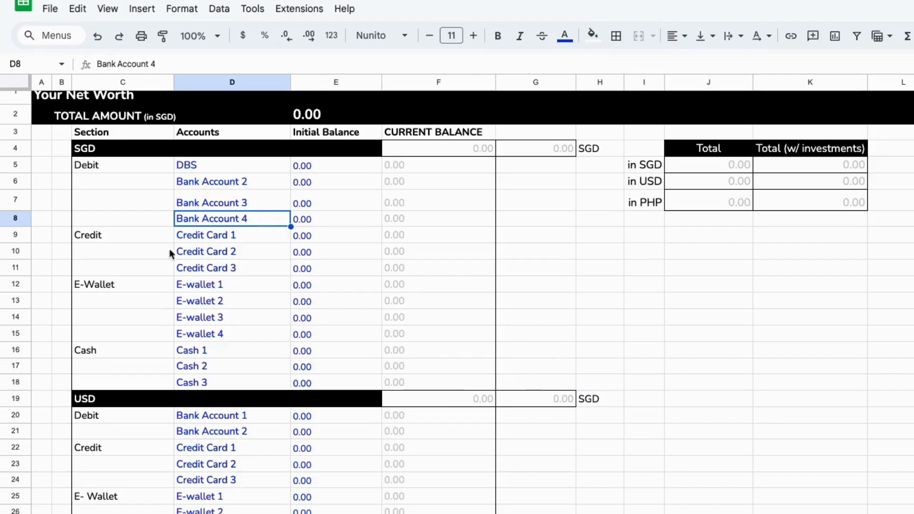
click(143, 235)
click(233, 240)
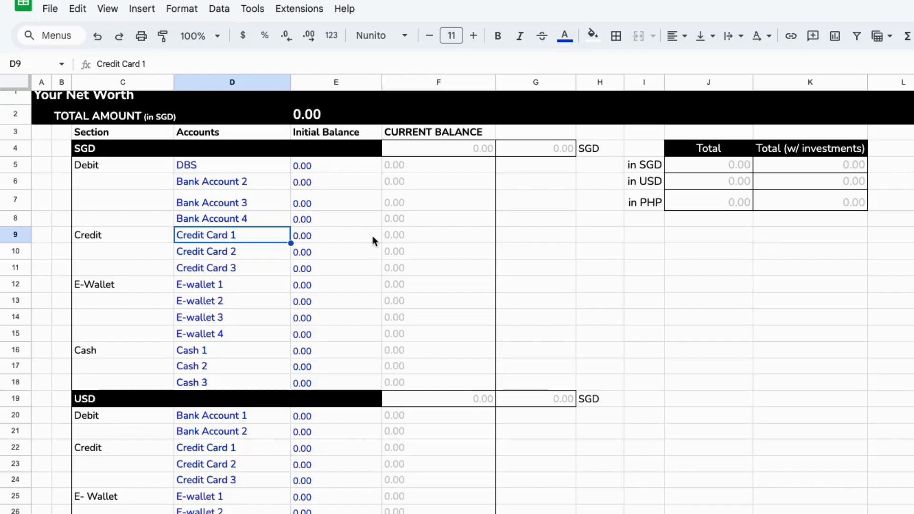
click(119, 285)
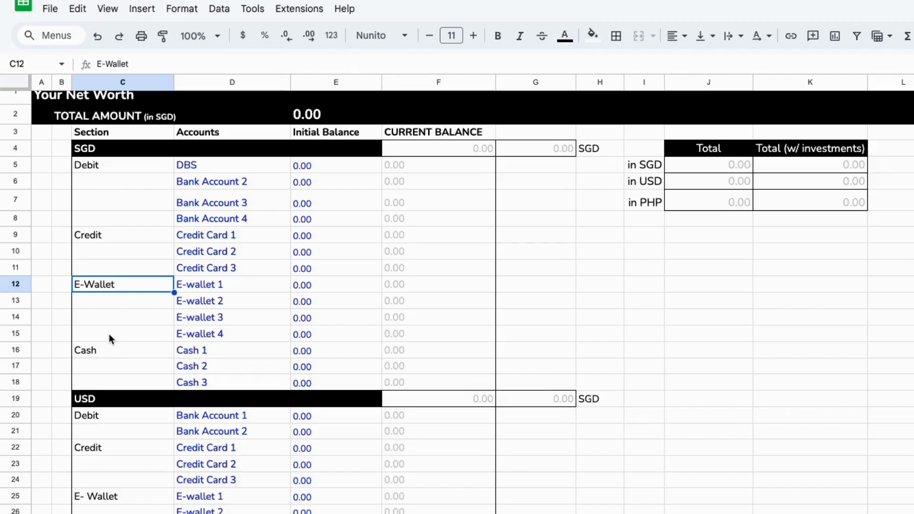
click(102, 351)
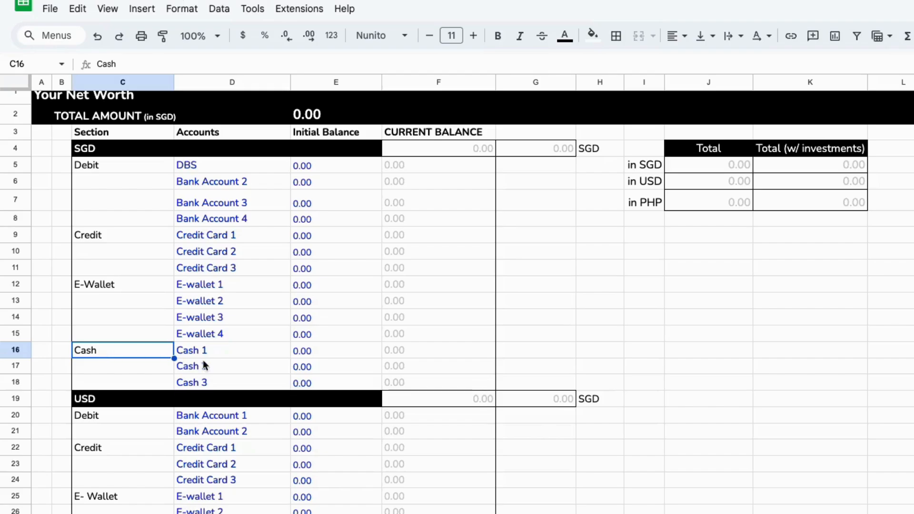
Review the USD and PHP sections and their category rows
scroll(204, 366, down, 1)
scroll(205, 366, down, 3)
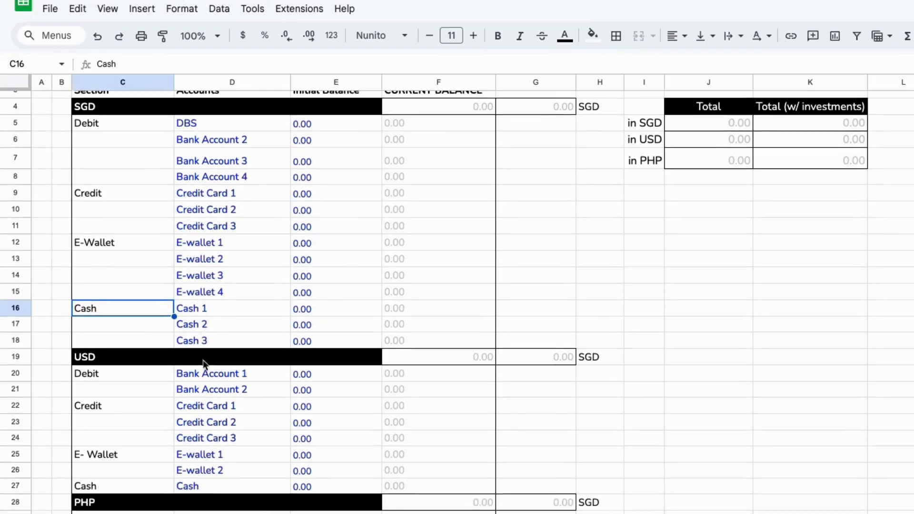
click(136, 316)
scroll(137, 318, down, 3)
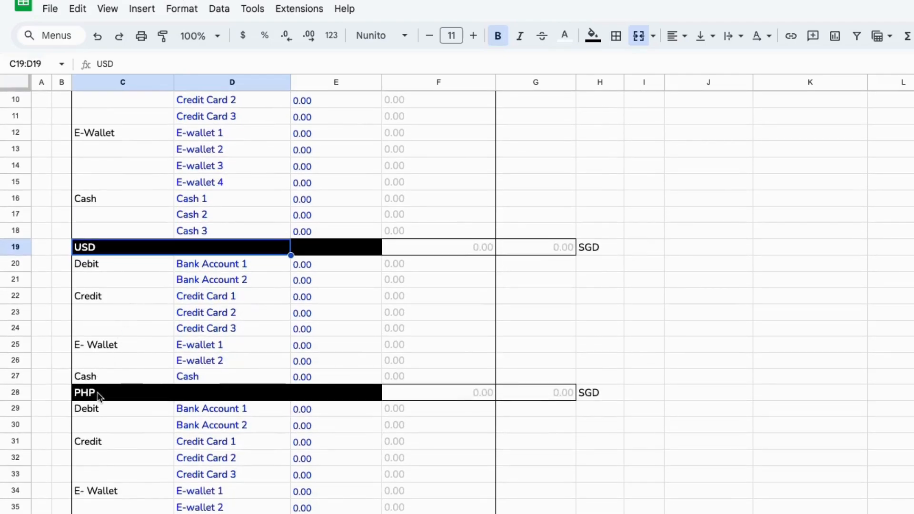
click(104, 398)
scroll(98, 398, down, 2)
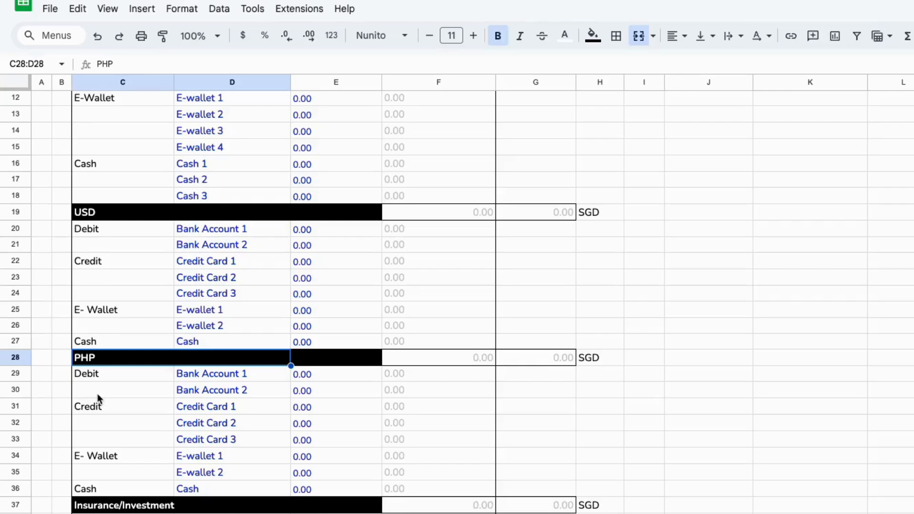
click(99, 381)
click(98, 407)
click(97, 458)
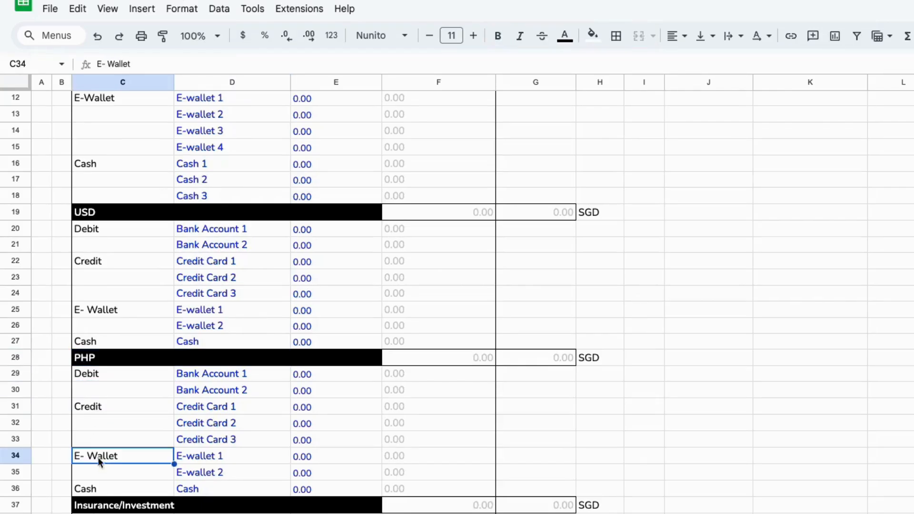
click(88, 491)
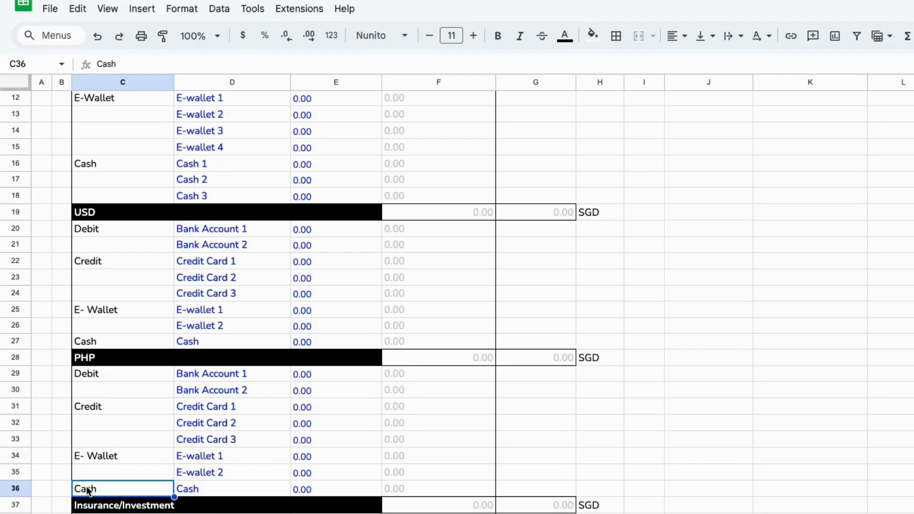
scroll(223, 498, down, 3)
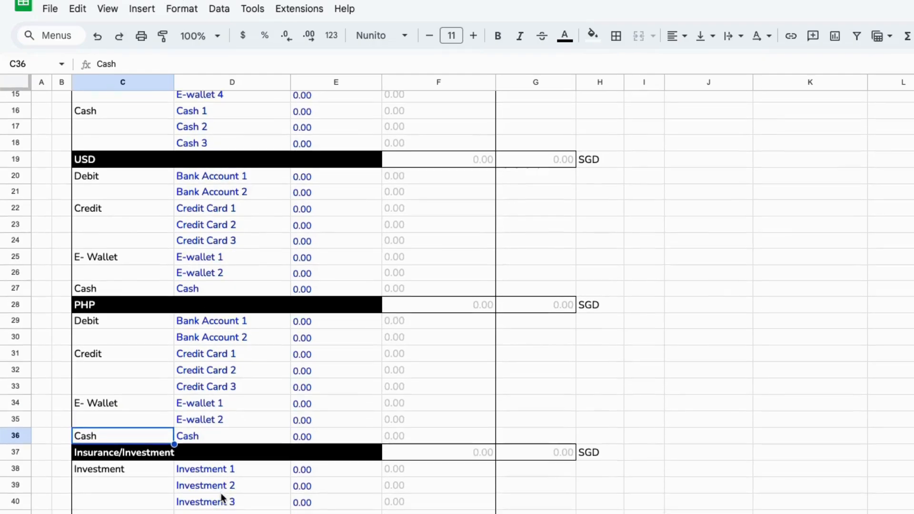
Review the Insurance/Investment and Cash in Other Currencies sections
drag(114, 403, 396, 471)
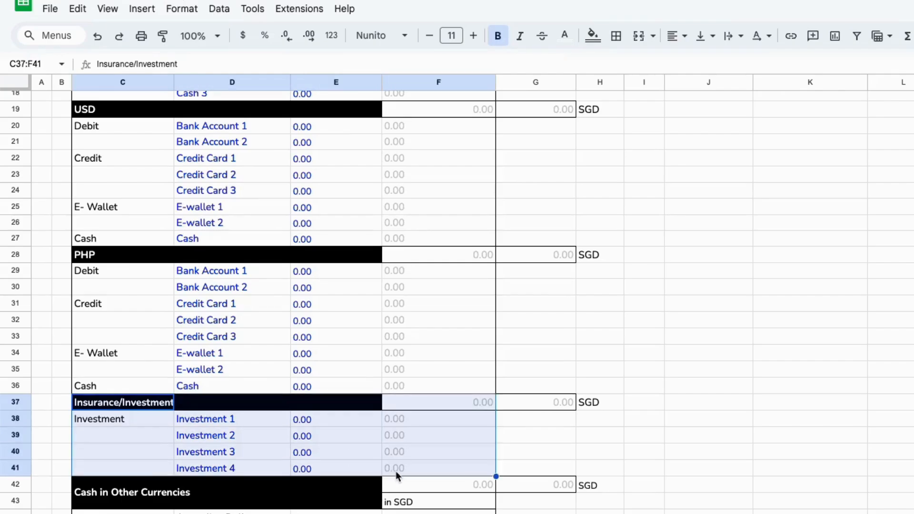
scroll(396, 471, down, 2)
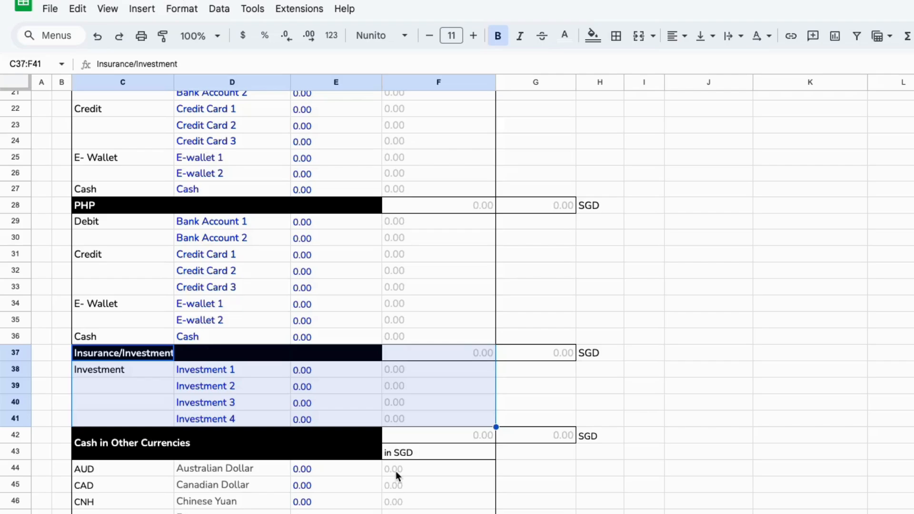
scroll(396, 470, down, 3)
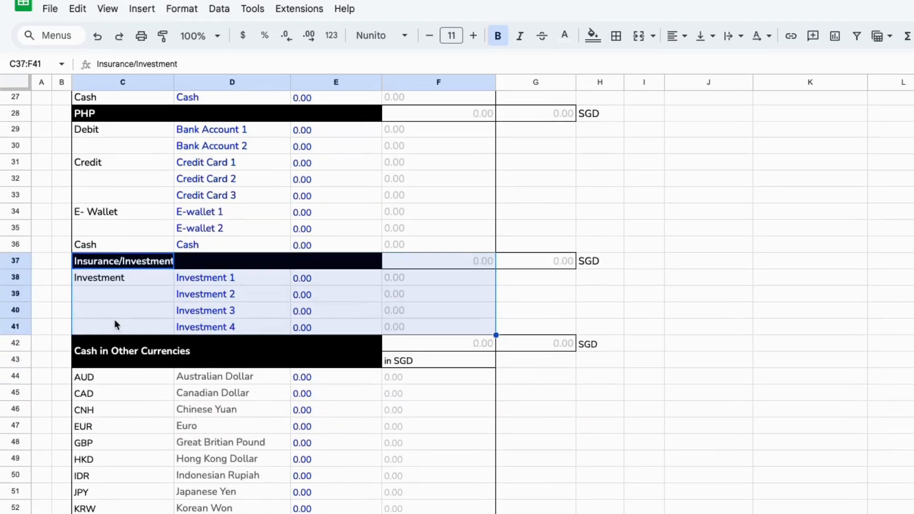
scroll(115, 324, down, 4)
drag(129, 221, 419, 451)
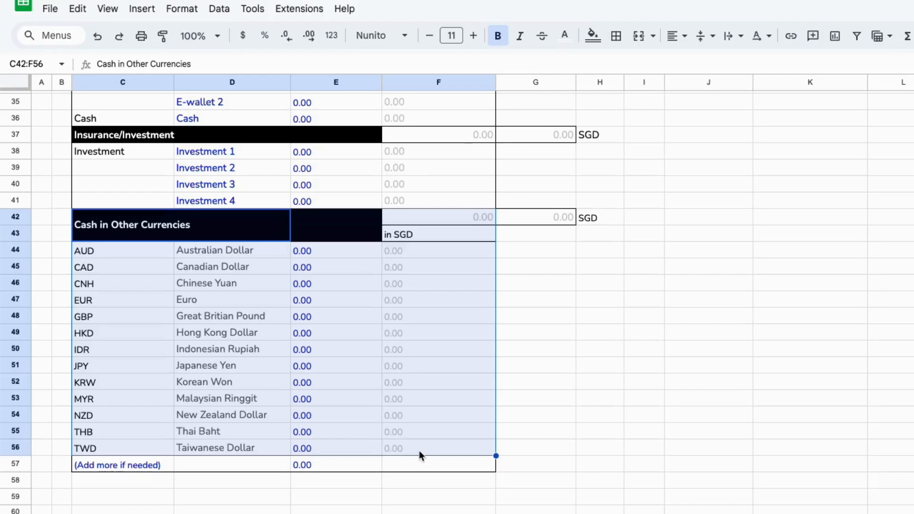
click(341, 252)
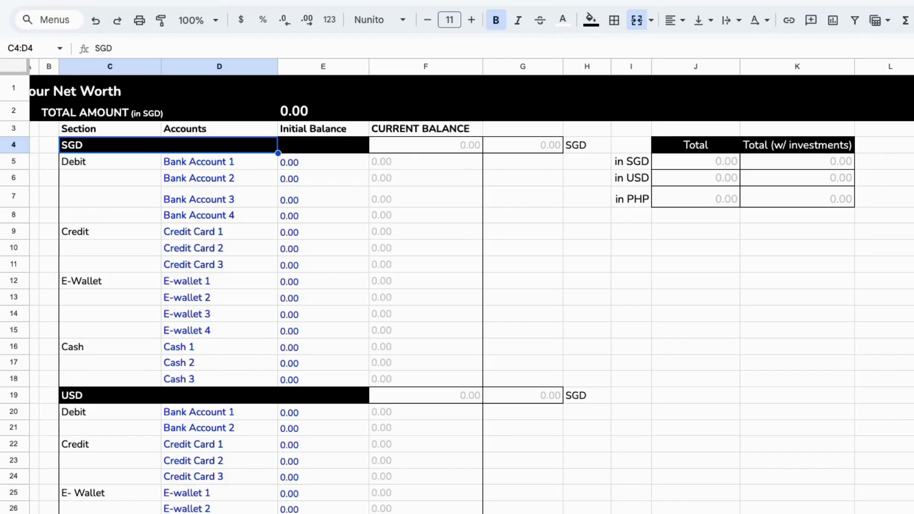
Rename the first SGD debit account as DBS Multiplier
click(250, 220)
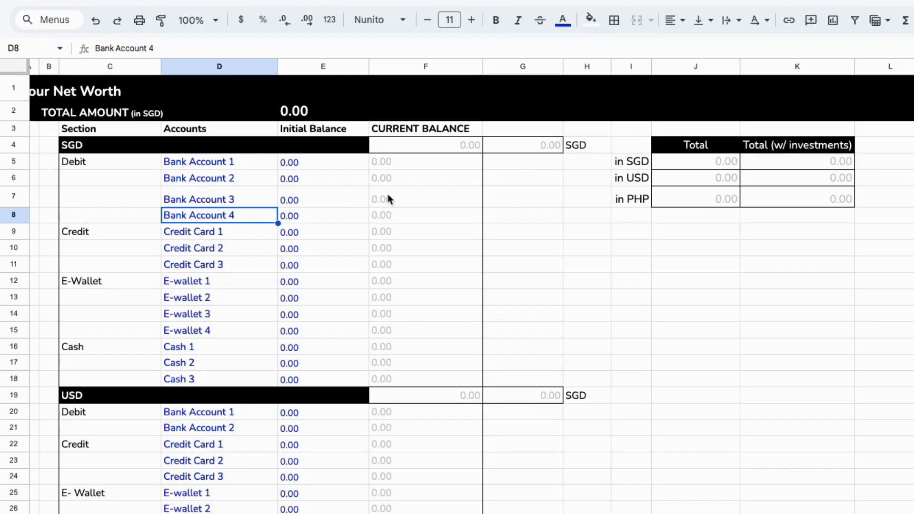
click(187, 162)
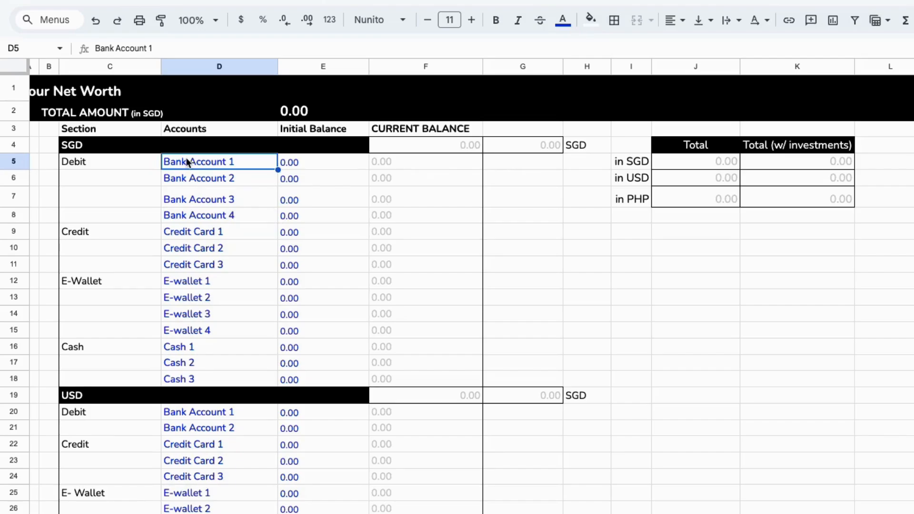
double_click(222, 167)
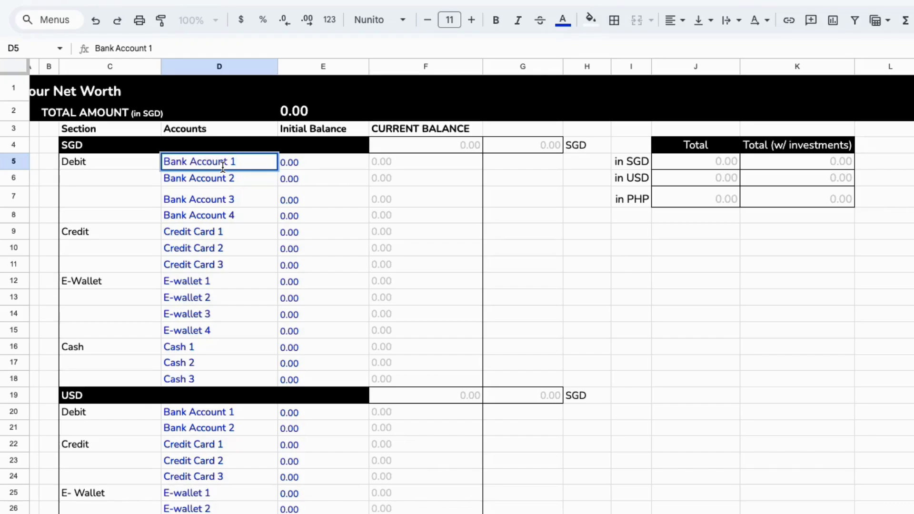
key(ctrl+a)
text(DBS )
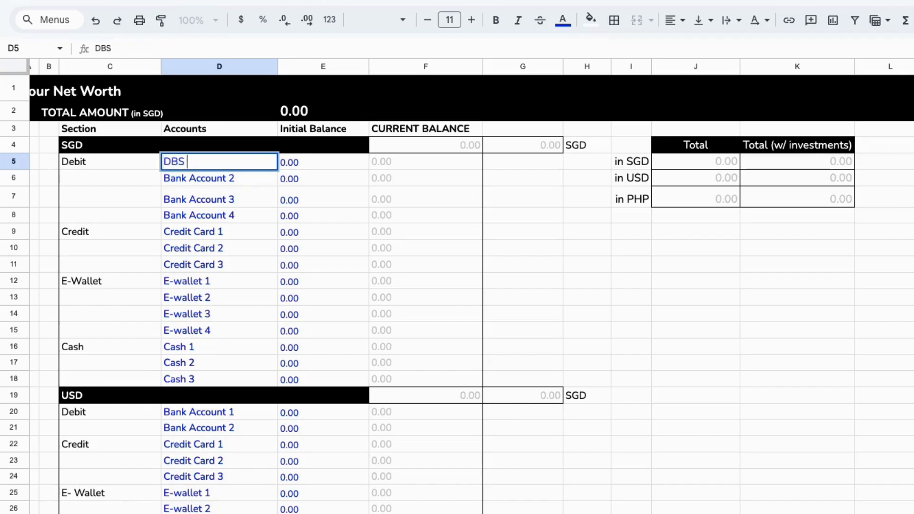
text(Multiplier)
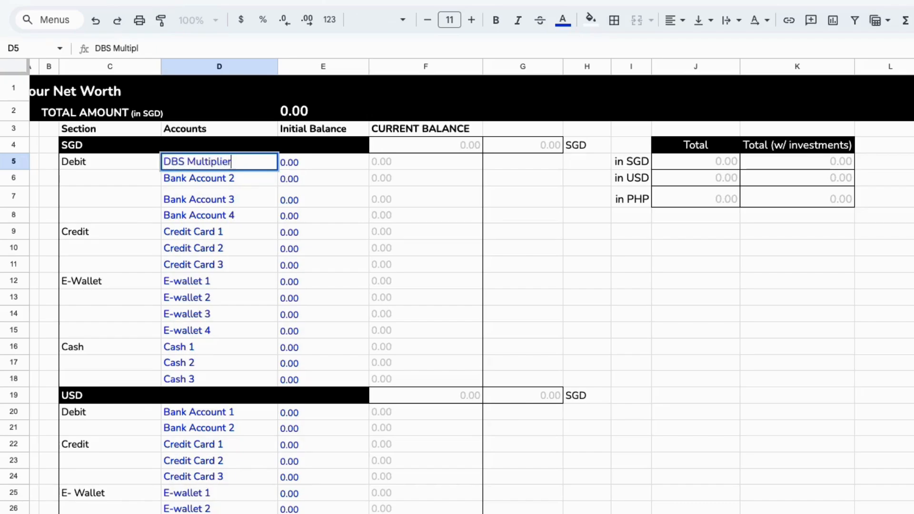
key(Return)
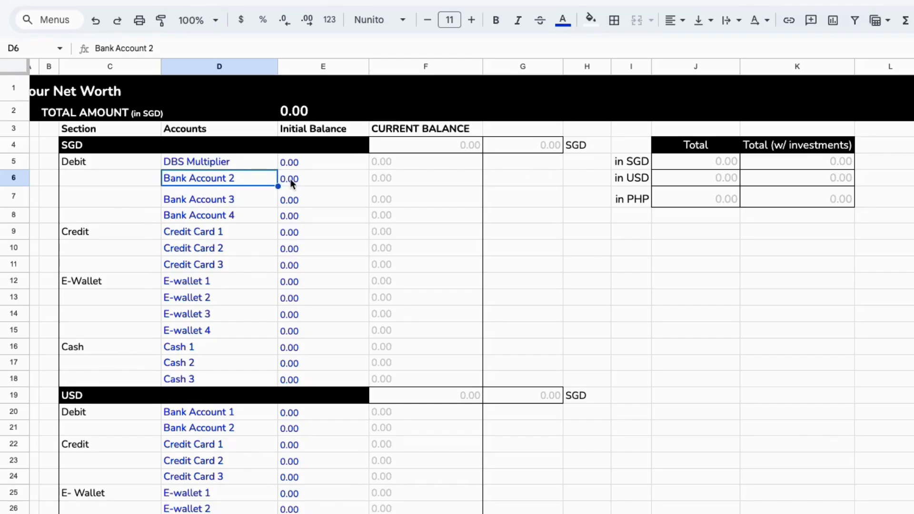
Rename the second SGD debit account as POSB Savings
scroll(288, 181, down, 1)
scroll(288, 181, left, 1)
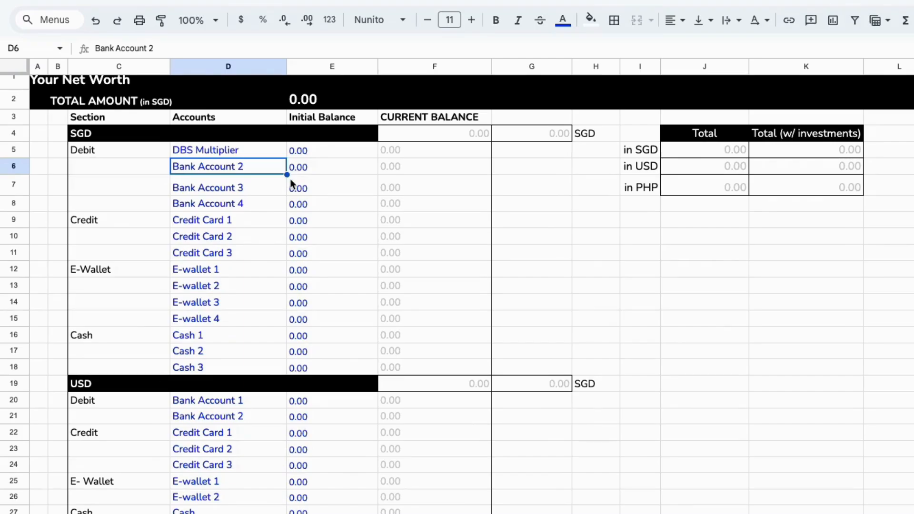
text(PO)
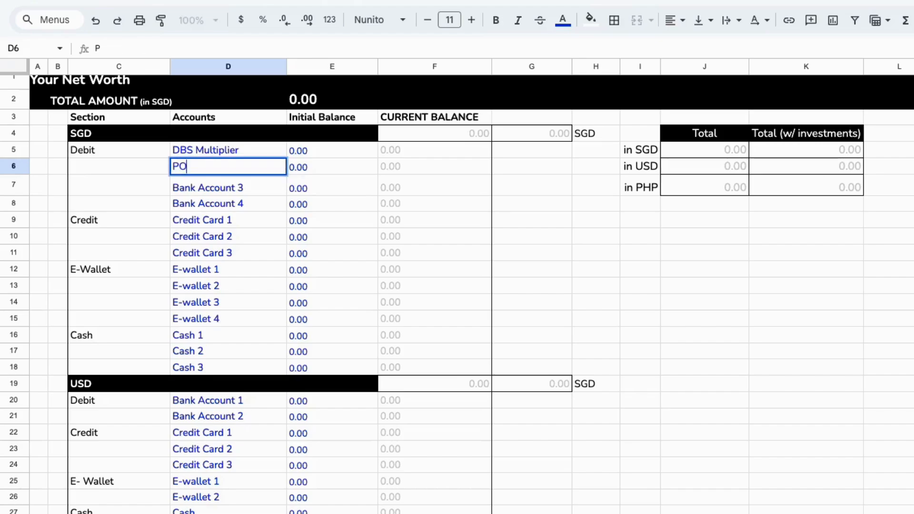
text(SB Savings)
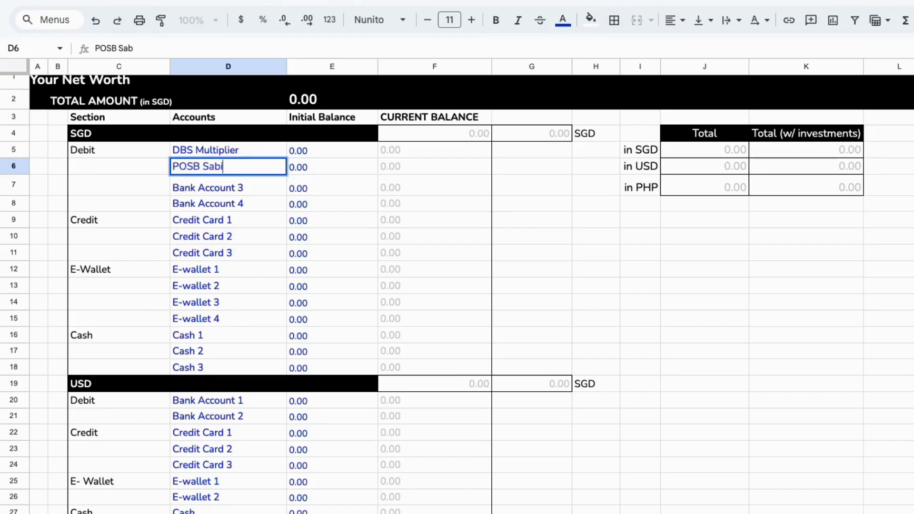
key(BackSpace)
key(BackSpace)
key(BackSpace)
key(BackSpace)
key(BackSpace)
text(vings)
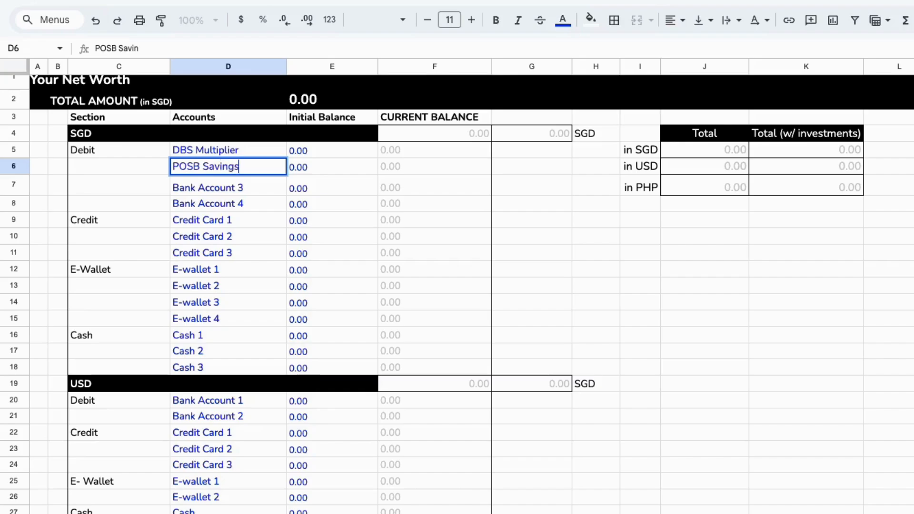
key(Return)
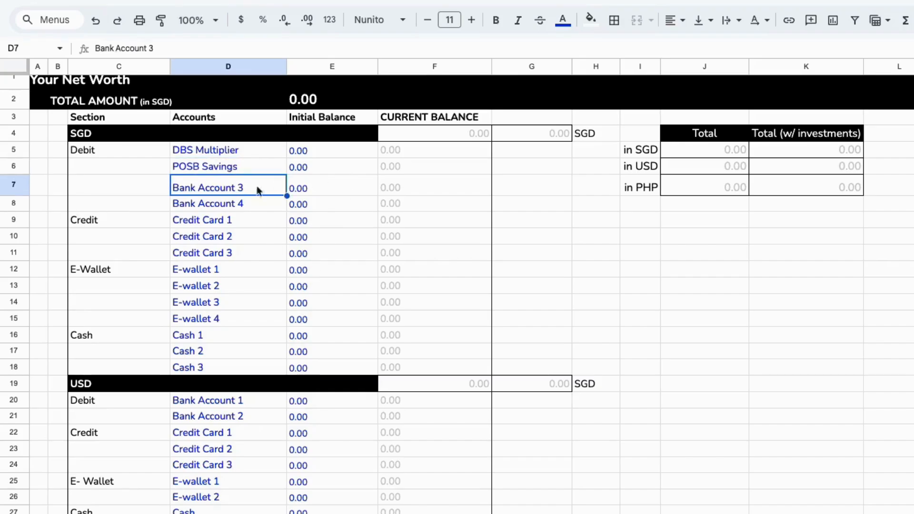
Rename the first two SGD credit card rows as DBS Woman's Card and OCBC 365
click(223, 210)
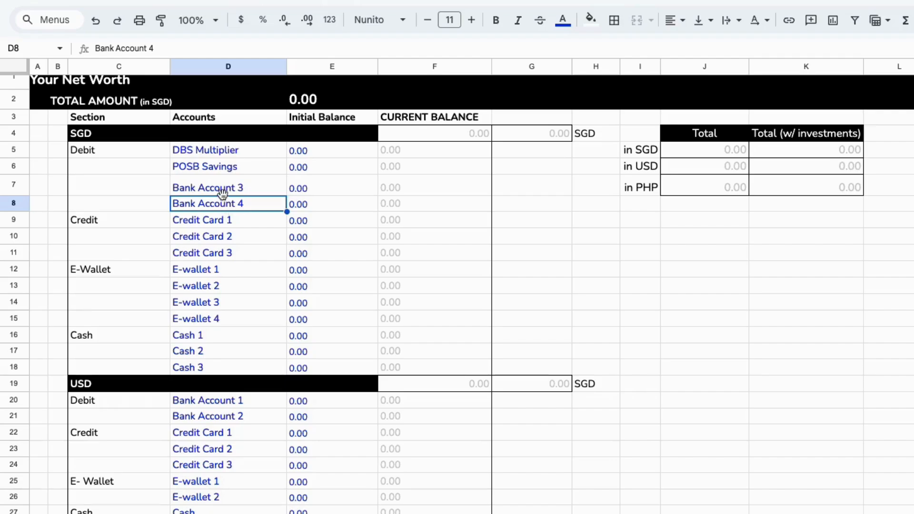
click(222, 193)
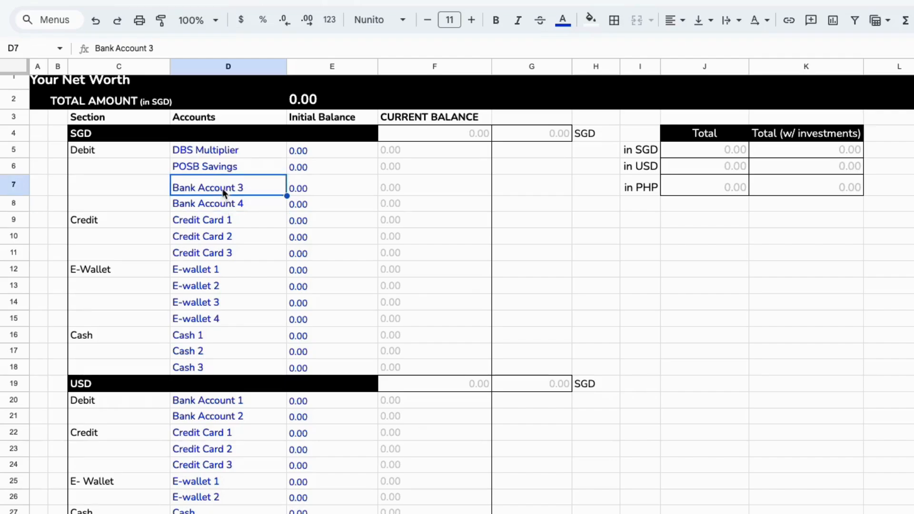
scroll(224, 217, down, 1)
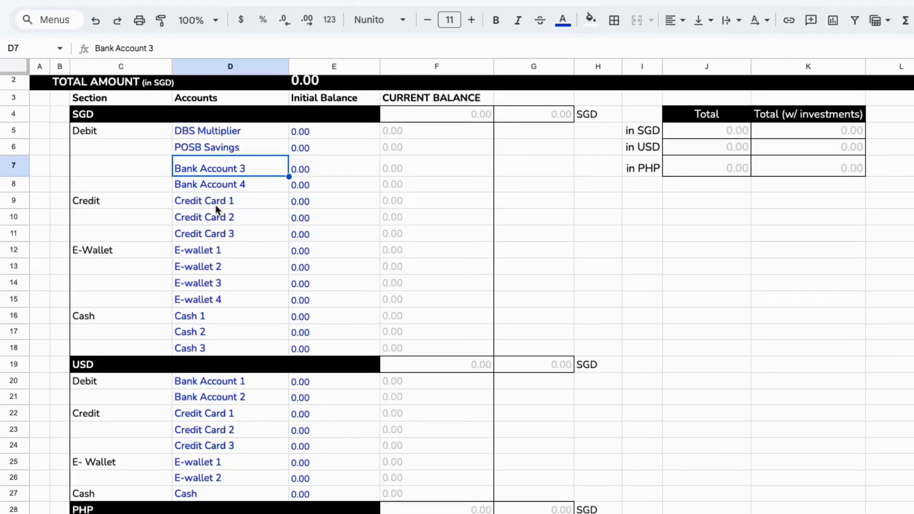
click(215, 204)
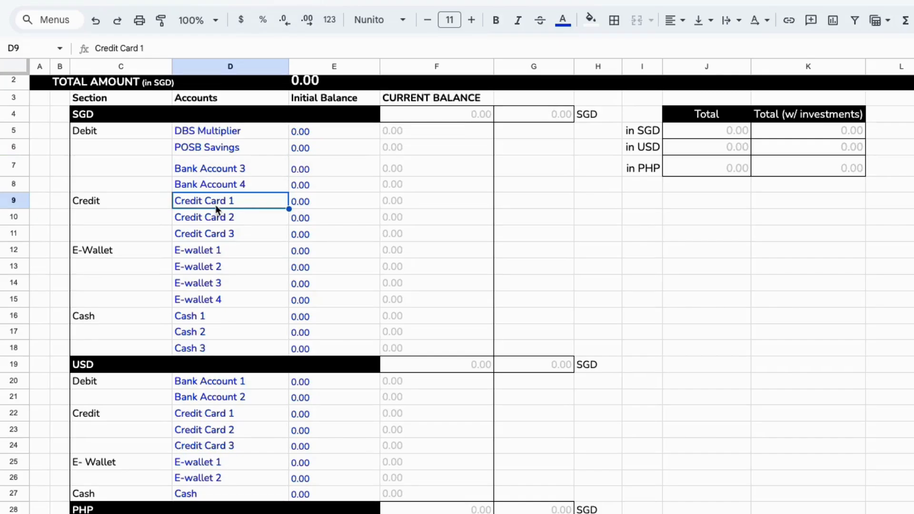
text(DBS)
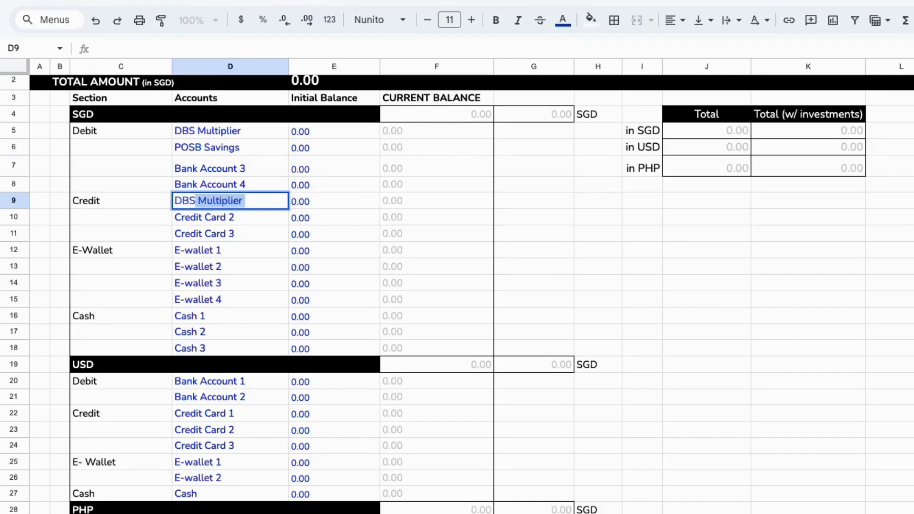
text( Woman's Card)
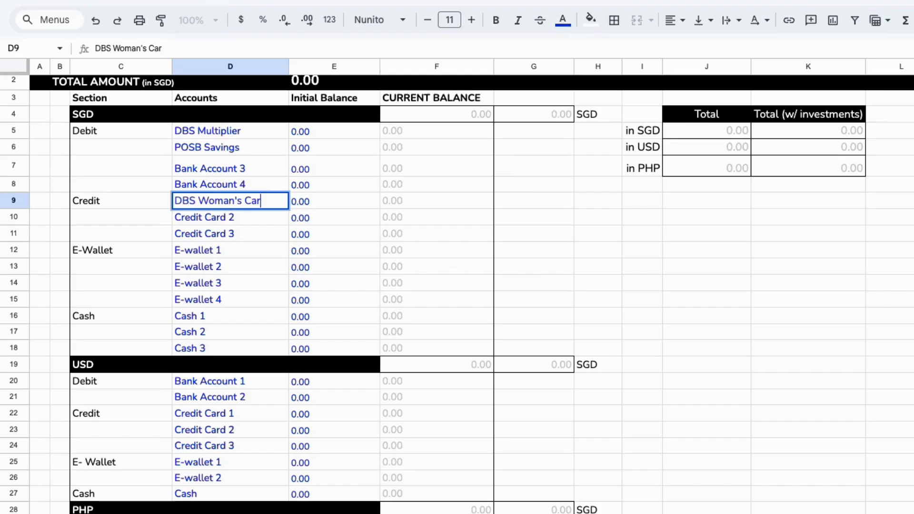
key(Return)
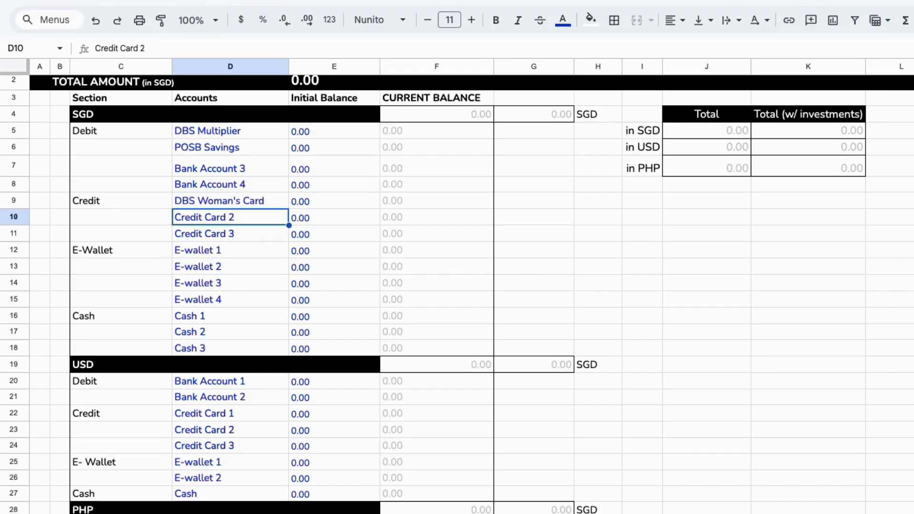
text(OCBC 365)
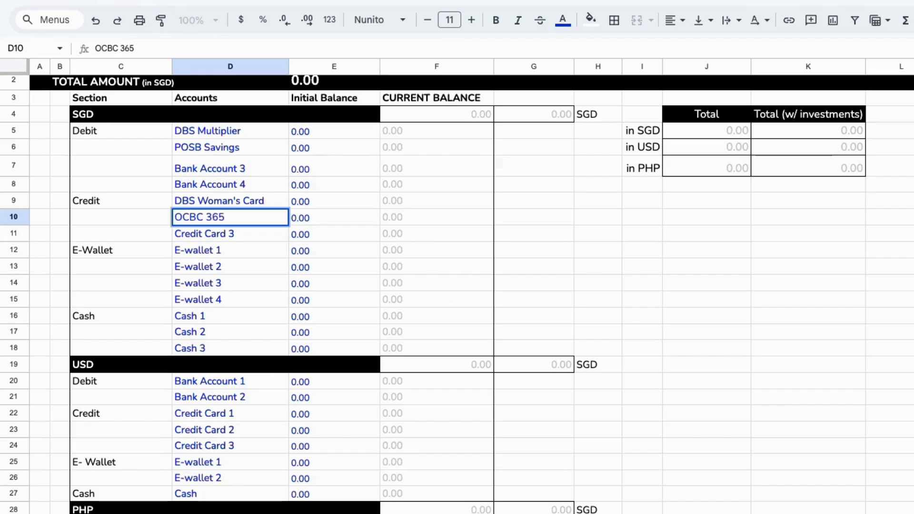
key(Return)
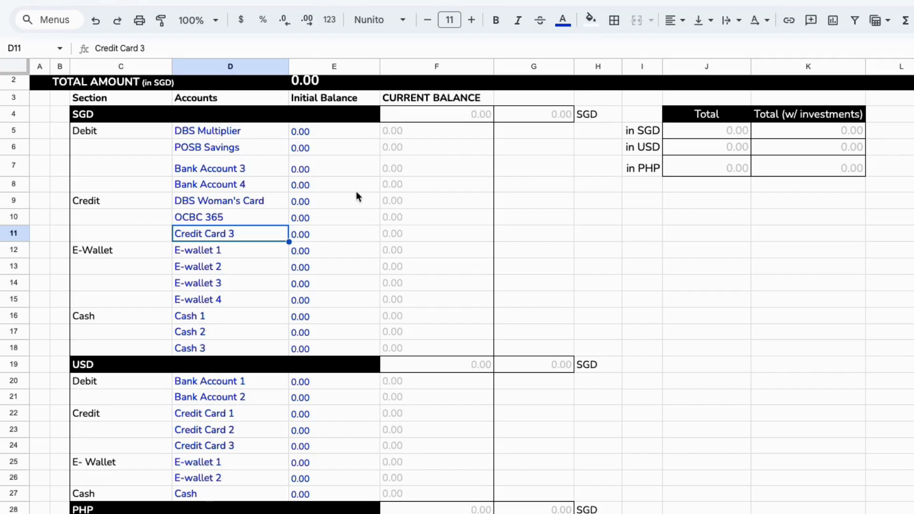
Rename the first three SGD e-wallet rows as GrabPay, Paylah and ShopeePay
scroll(312, 300, down, 1)
click(208, 229)
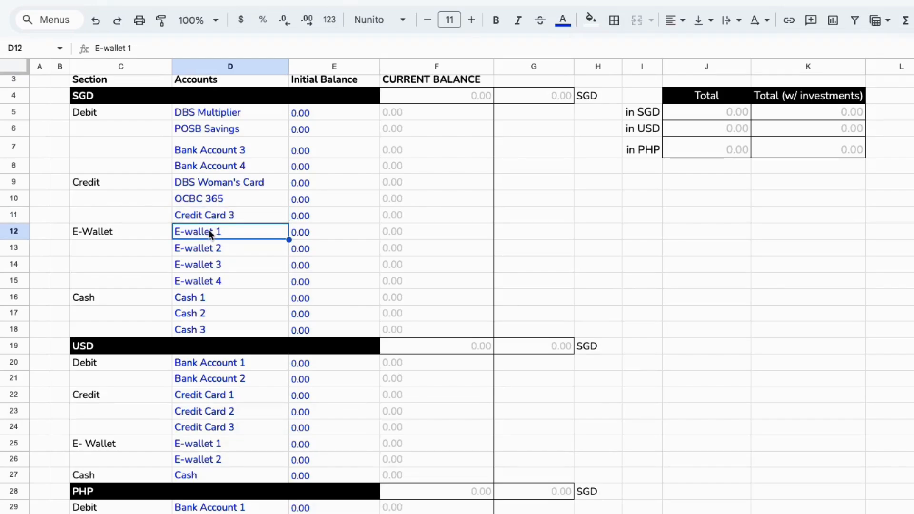
text(GrabPay)
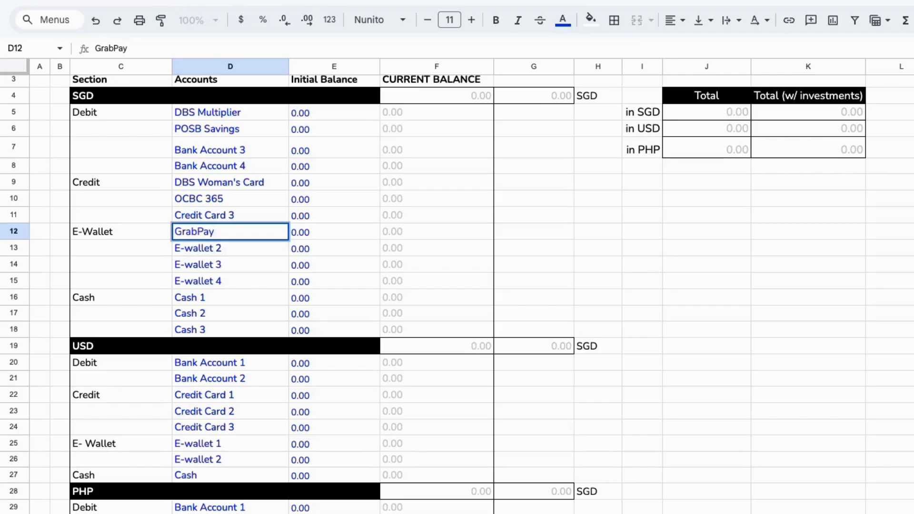
key(Return)
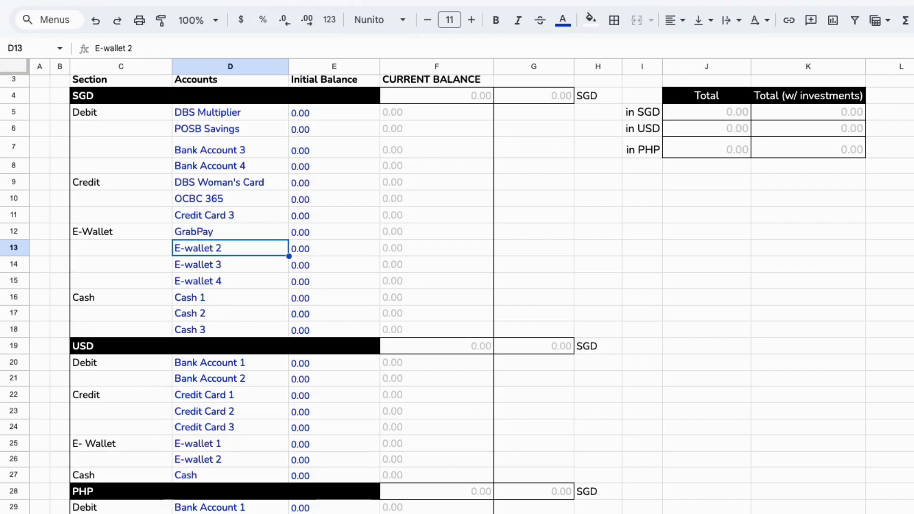
text(Paylah)
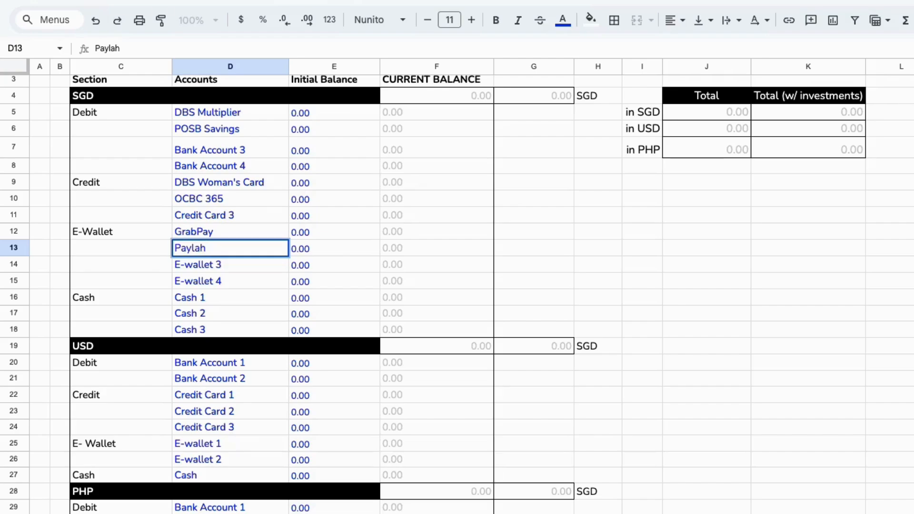
key(Return)
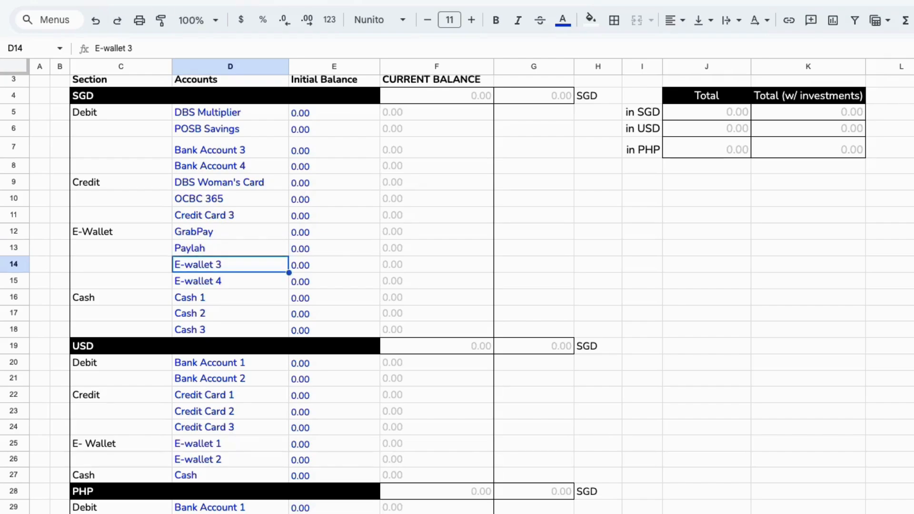
text(Shope)
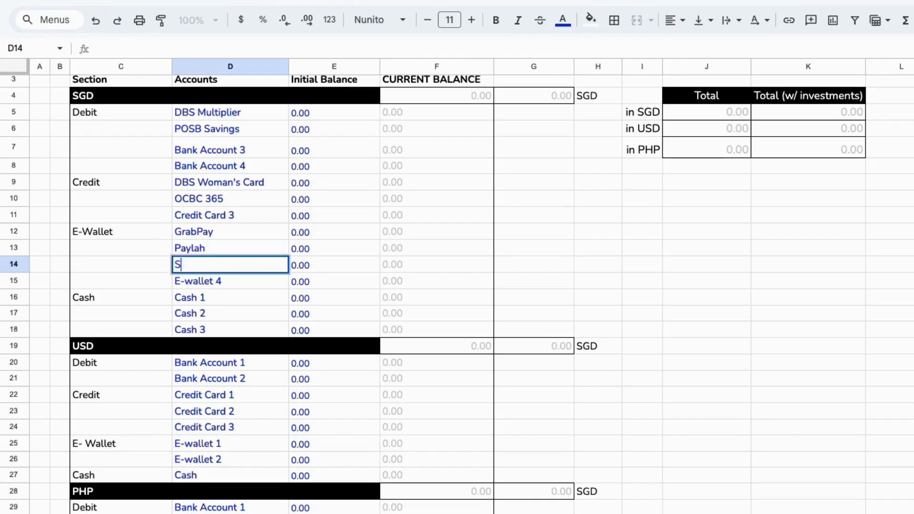
text(ePay)
key(Return)
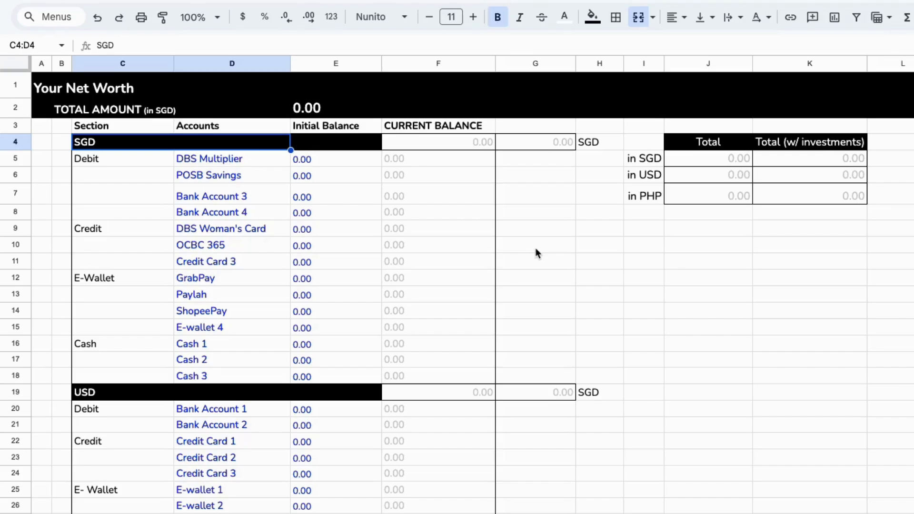
Enter initial balances of 5000 for DBS Multiplier and 2,500 for POSB Savings
click(324, 64)
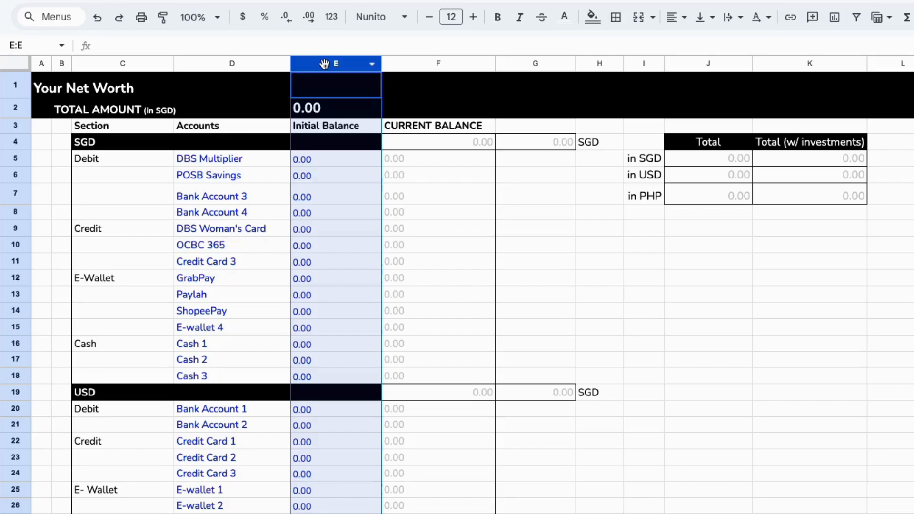
click(314, 162)
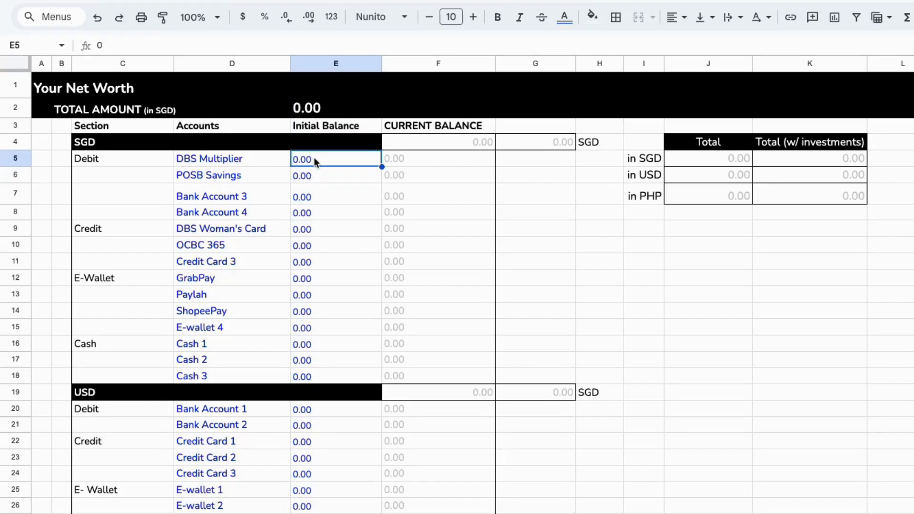
double_click(313, 160)
key(BackSpace)
text(5000)
key(Return)
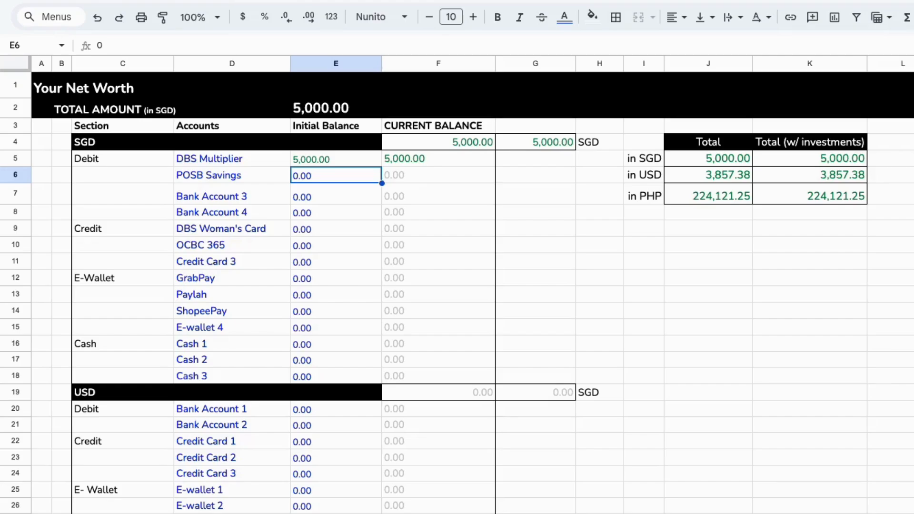
double_click(327, 180)
key(BackSpace)
text(2,500)
key(Return)
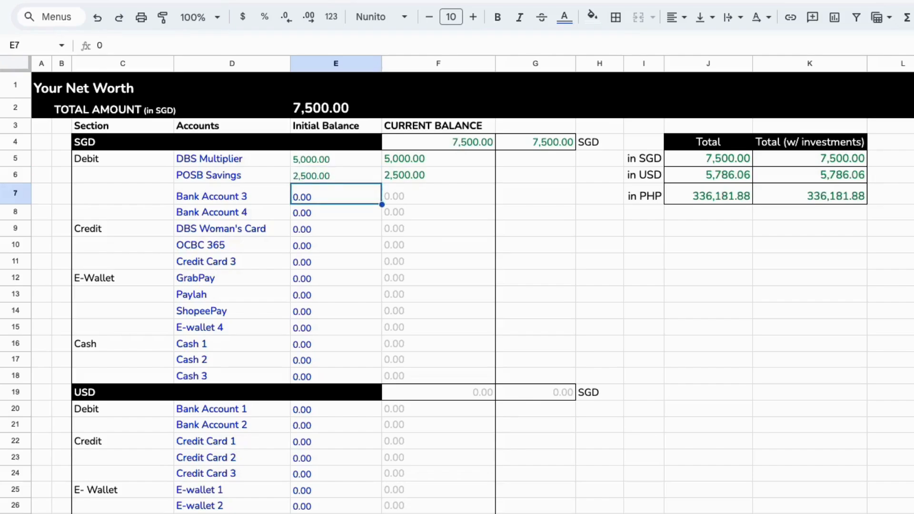
Enter initial balances of -800 for DBS Woman's Card and -1000 for OCBC 365
scroll(305, 258, down, 1)
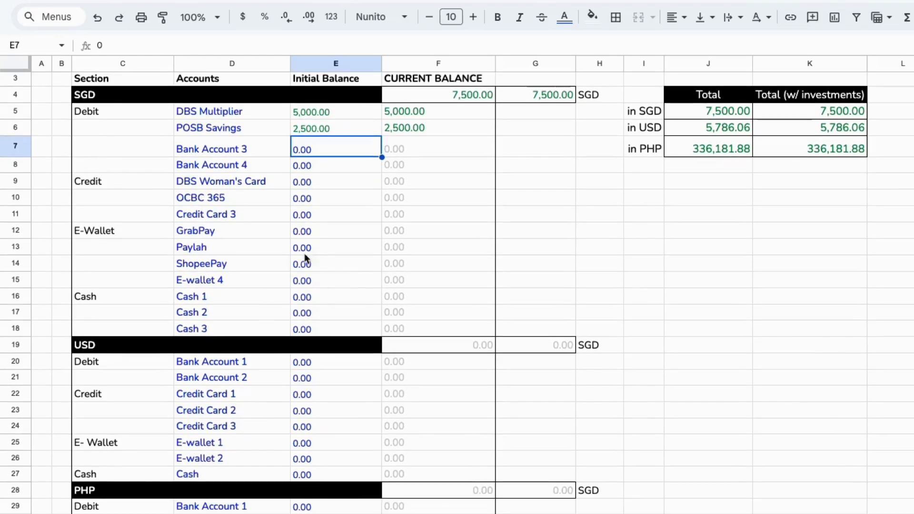
click(337, 184)
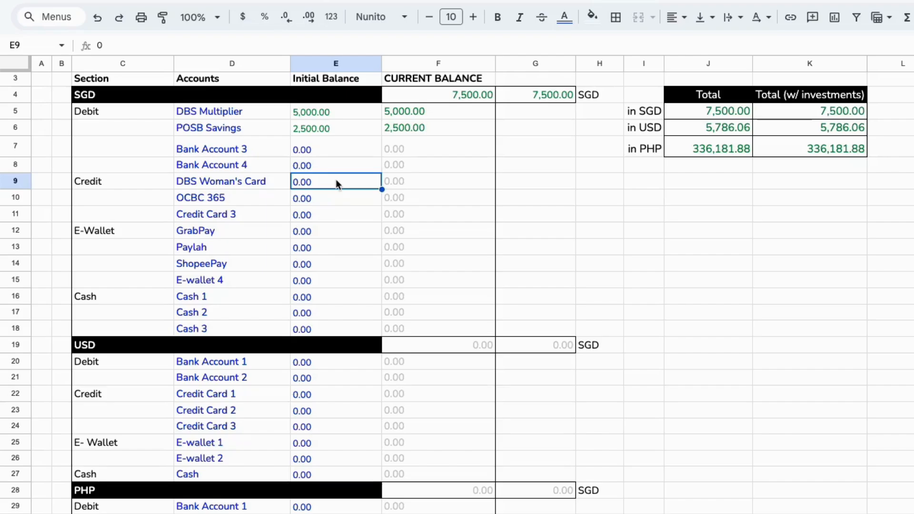
text(-800)
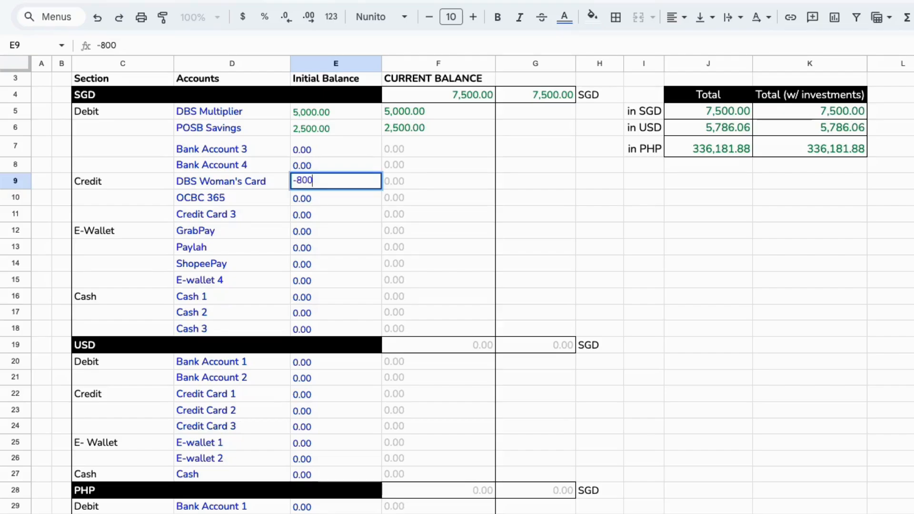
key(Return)
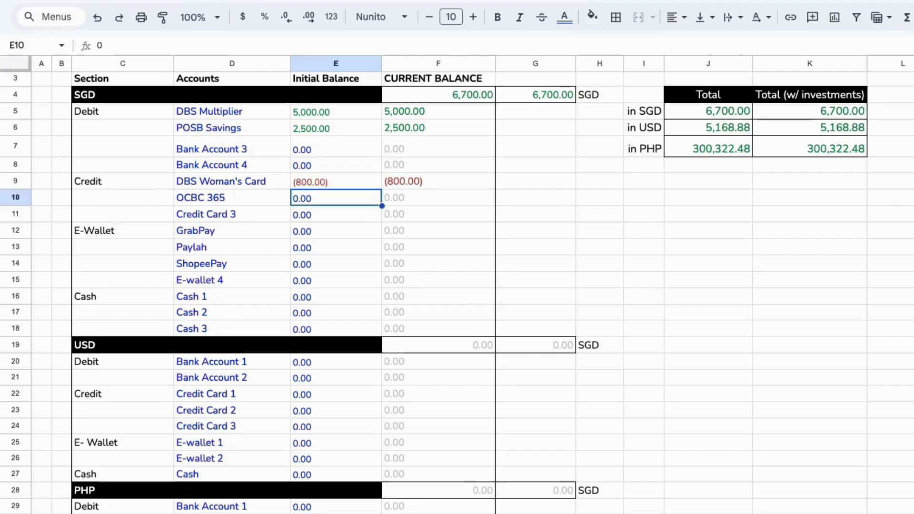
text(-100)
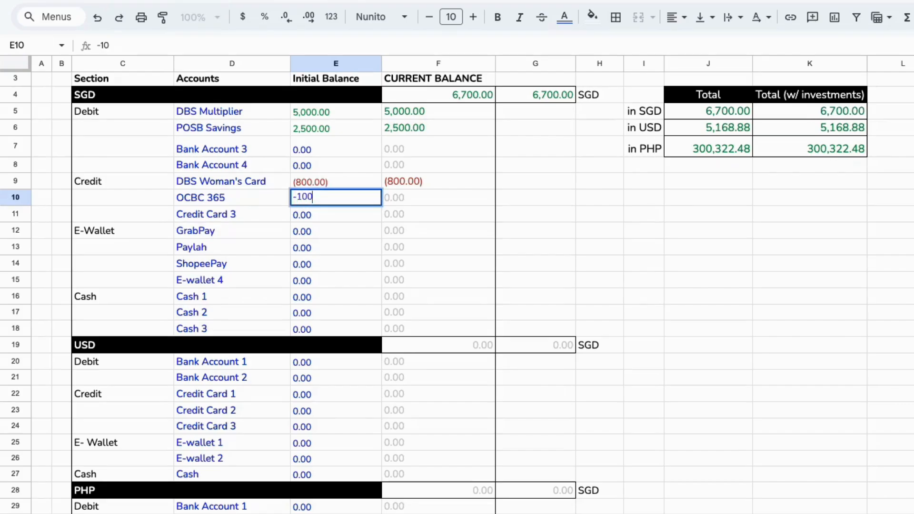
text(0)
key(Return)
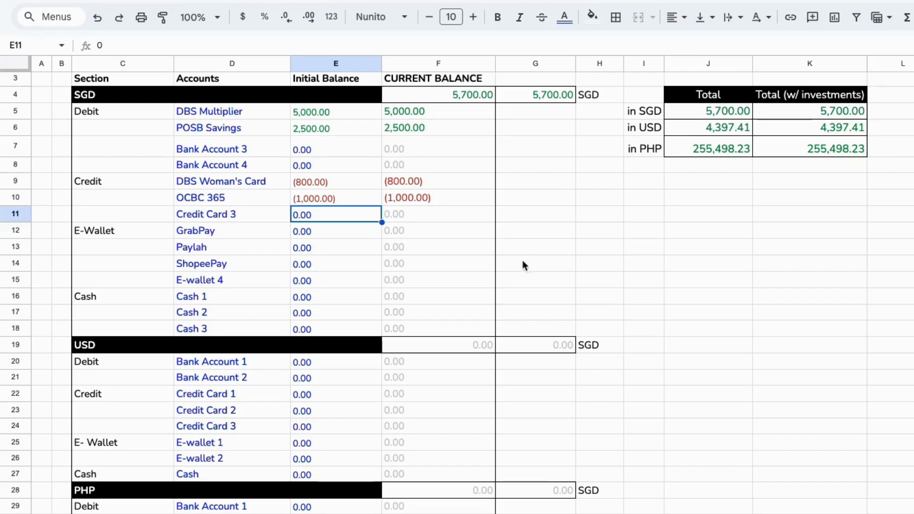
click(308, 235)
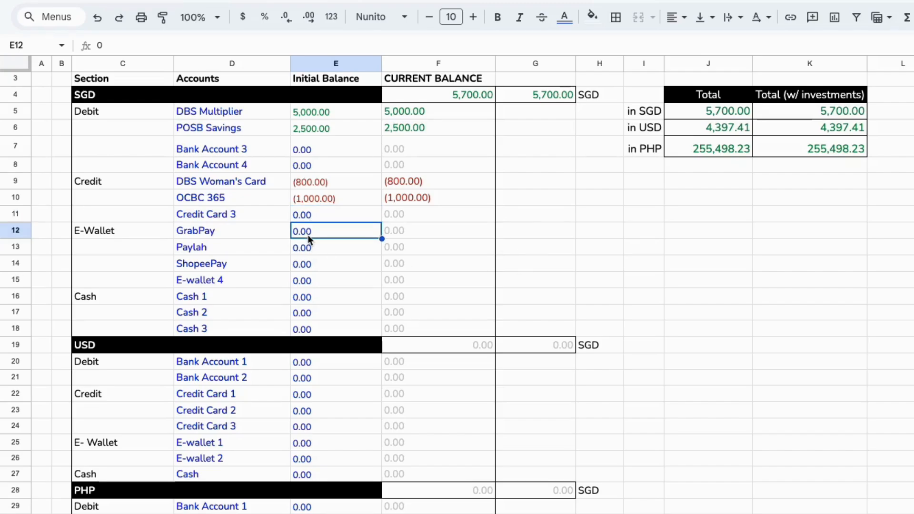
click(308, 300)
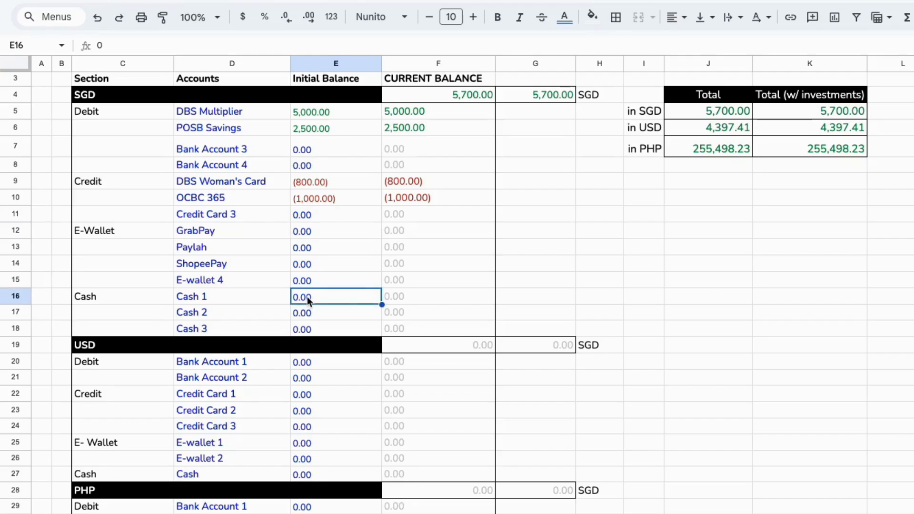
scroll(363, 298, up, 1)
scroll(367, 299, up, 1)
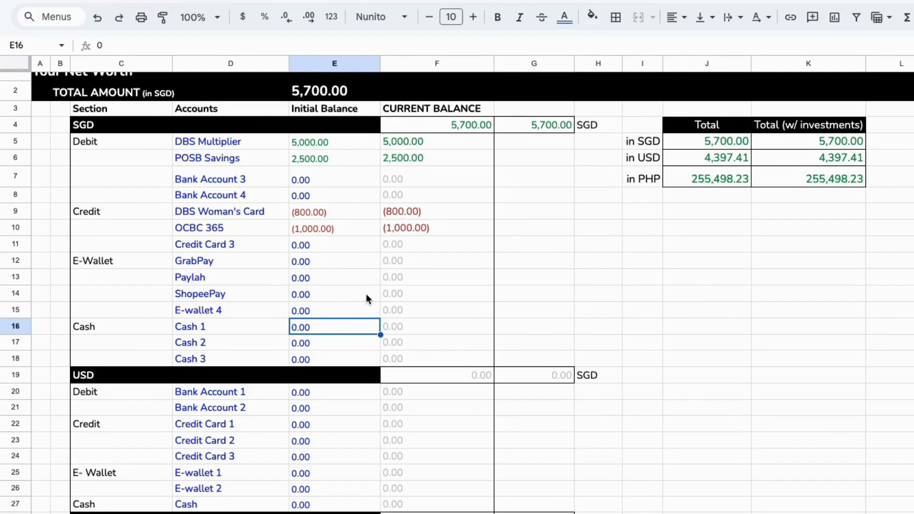
scroll(367, 293, up, 1)
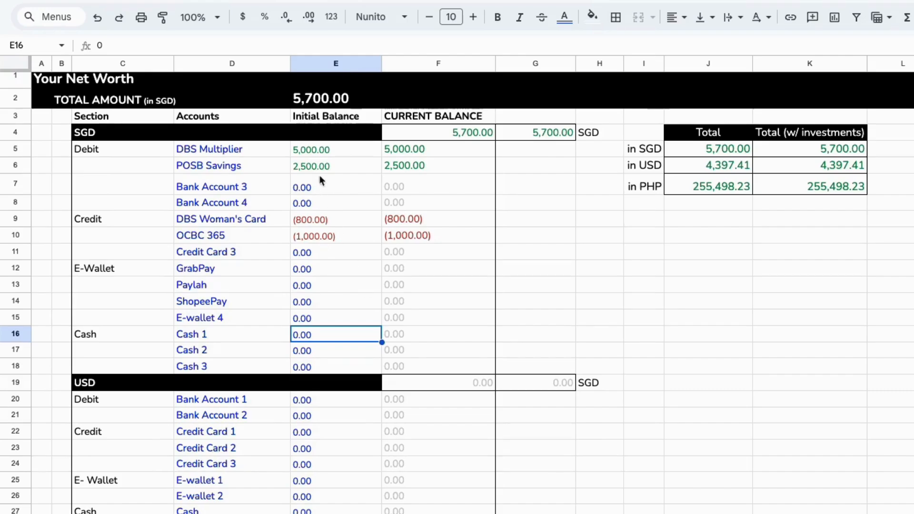
Review the entered SGD balances and the USD section's account and balance cells
click(328, 152)
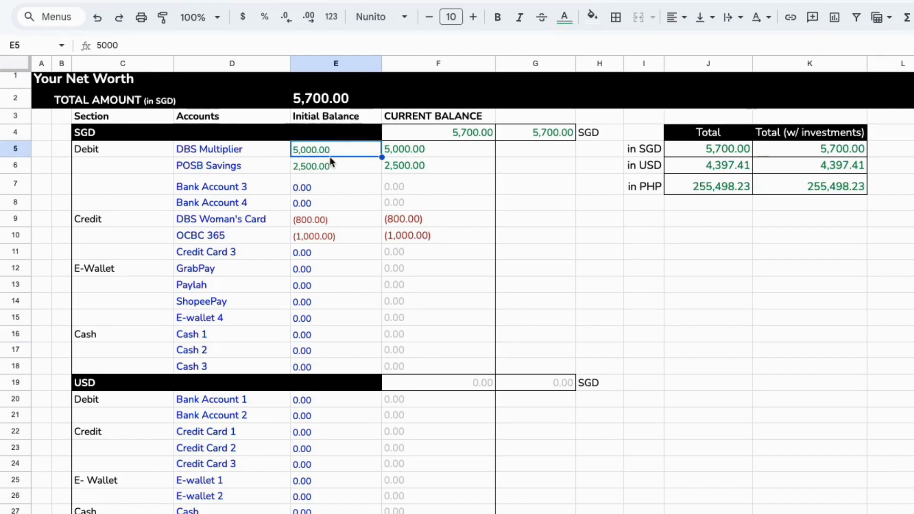
click(304, 220)
click(312, 234)
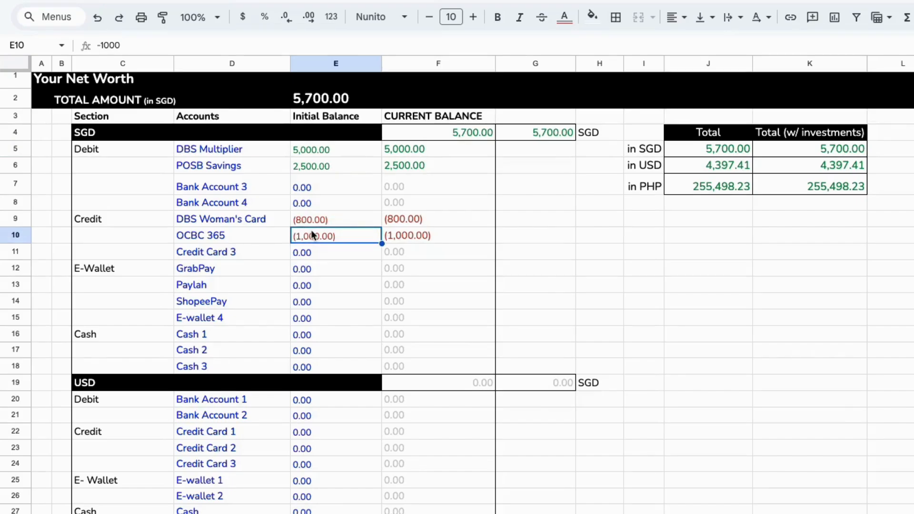
click(332, 223)
click(342, 238)
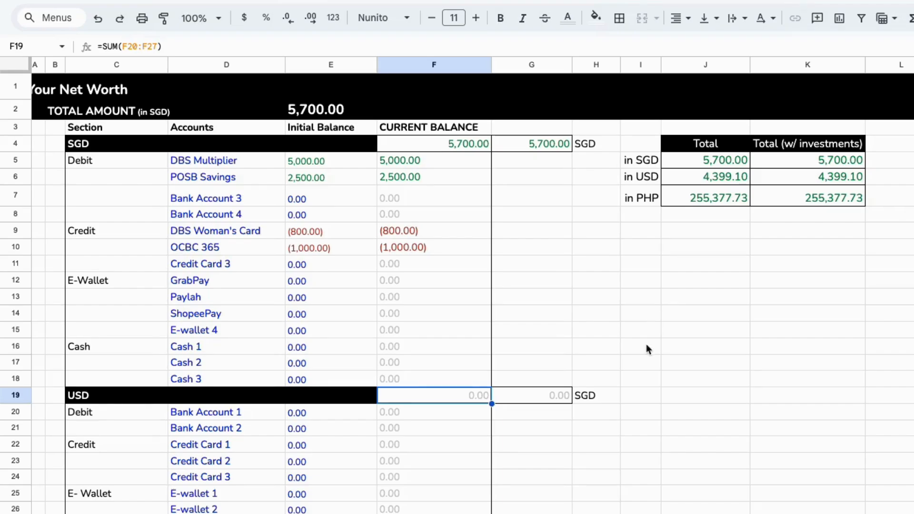
scroll(646, 345, down, 5)
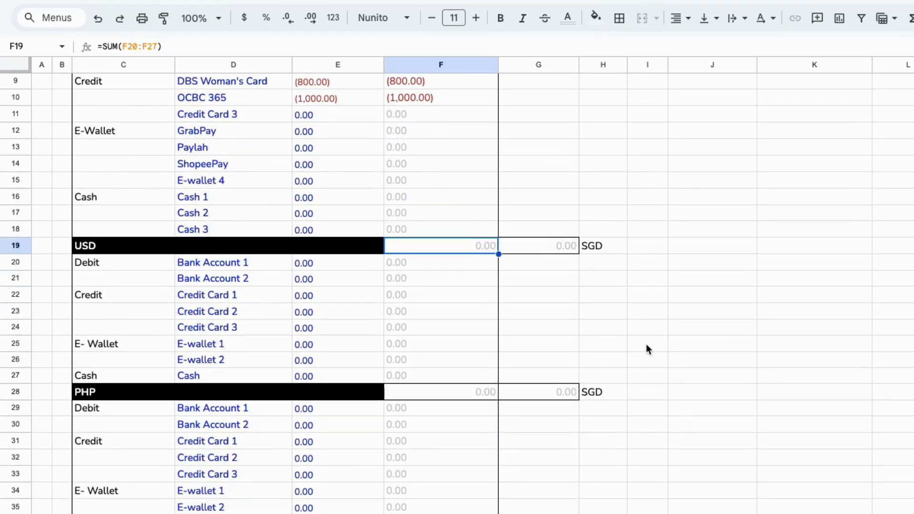
click(221, 263)
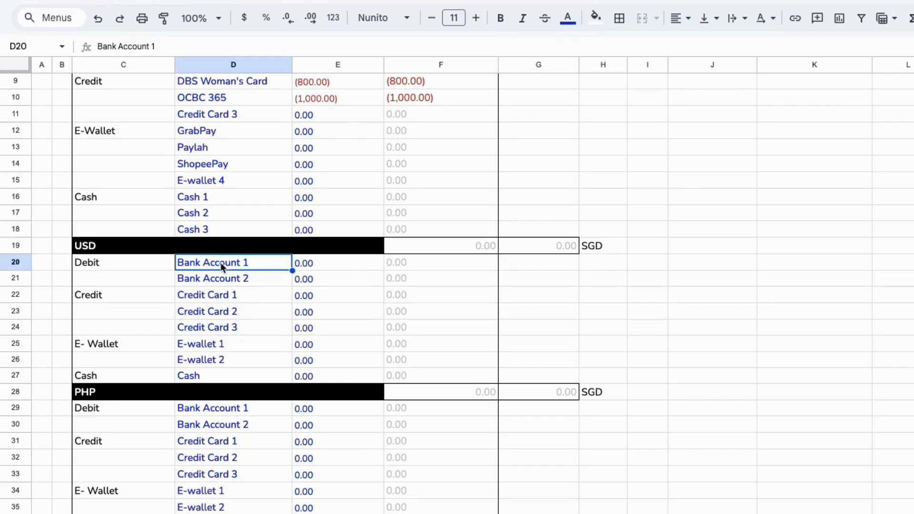
click(313, 264)
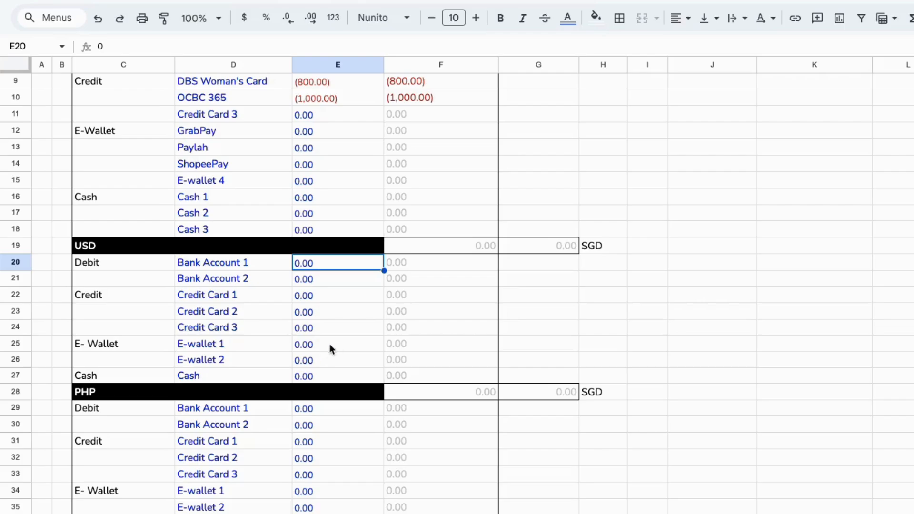
scroll(337, 342, up, 5)
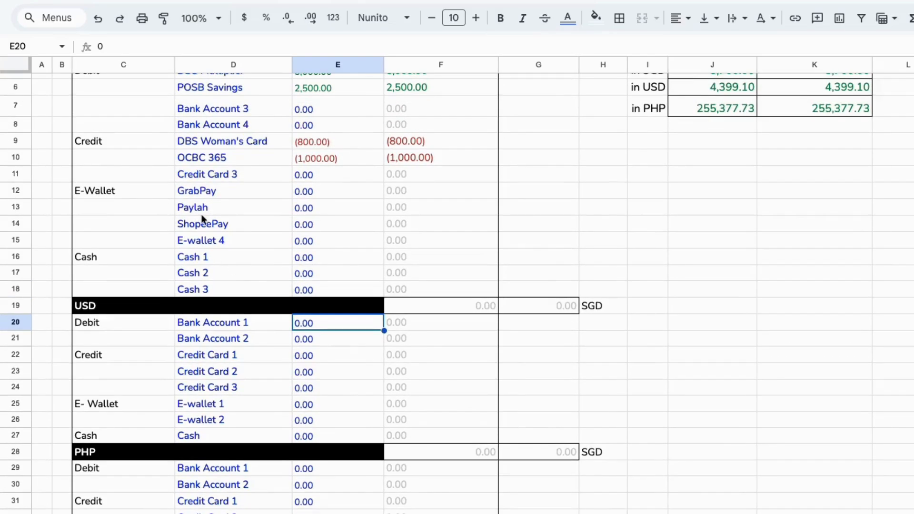
scroll(200, 305, down, 4)
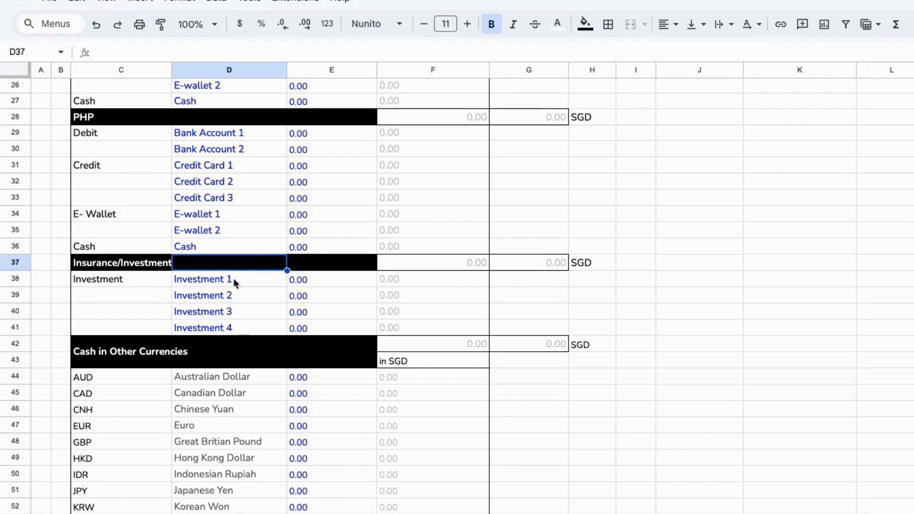
Rename the first investment row as Prulife and enter its initial balance of 15,000
click(207, 281)
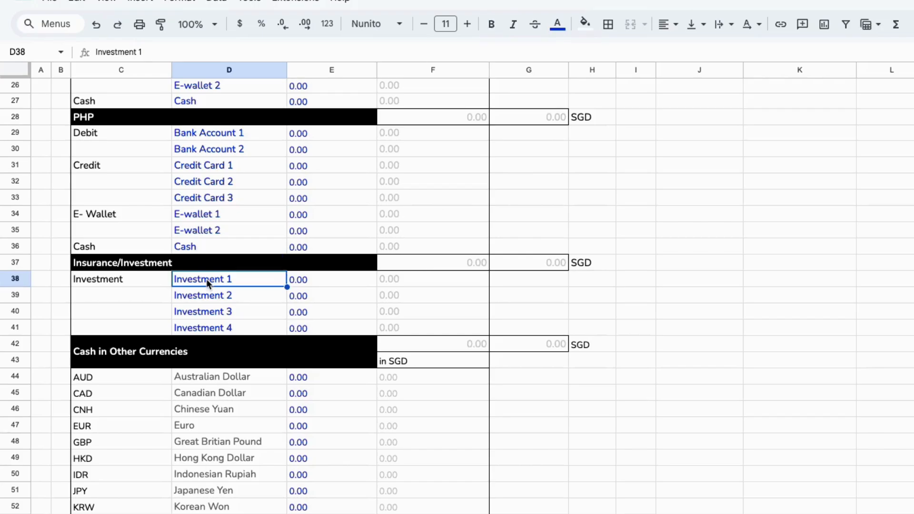
text(Prulife)
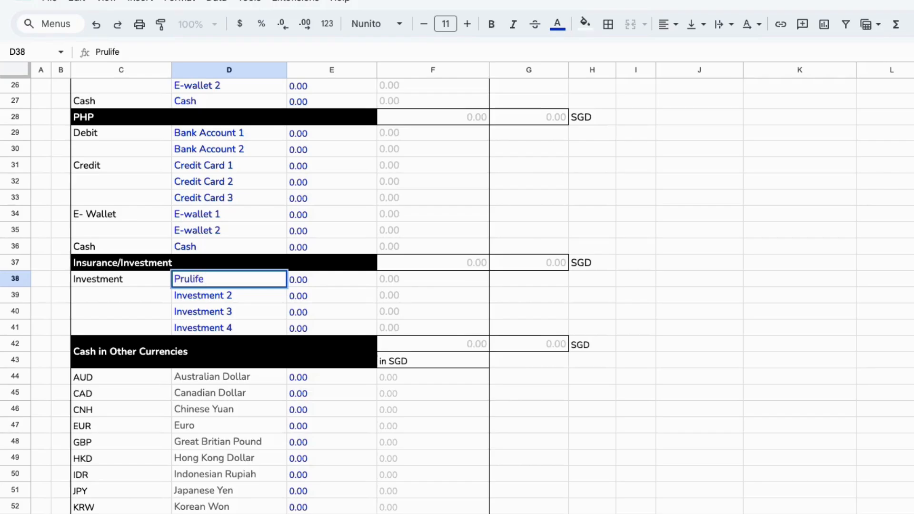
key(Return)
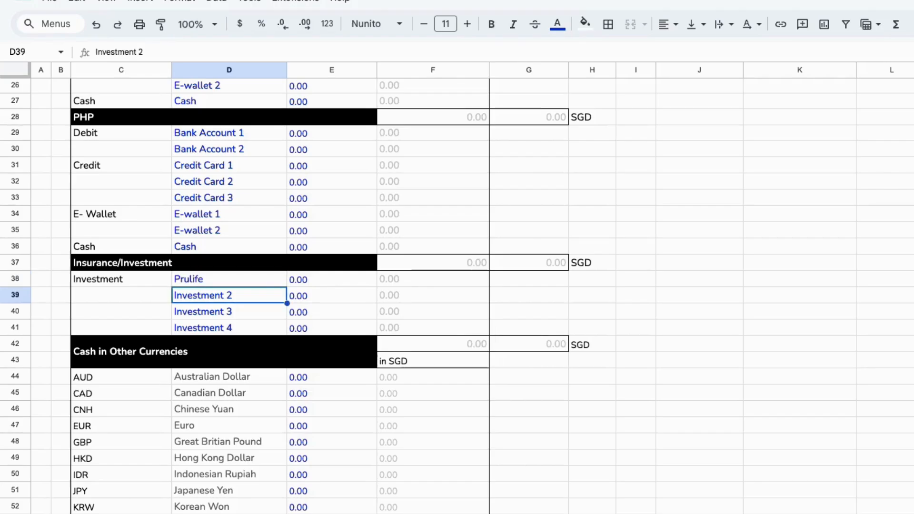
click(328, 284)
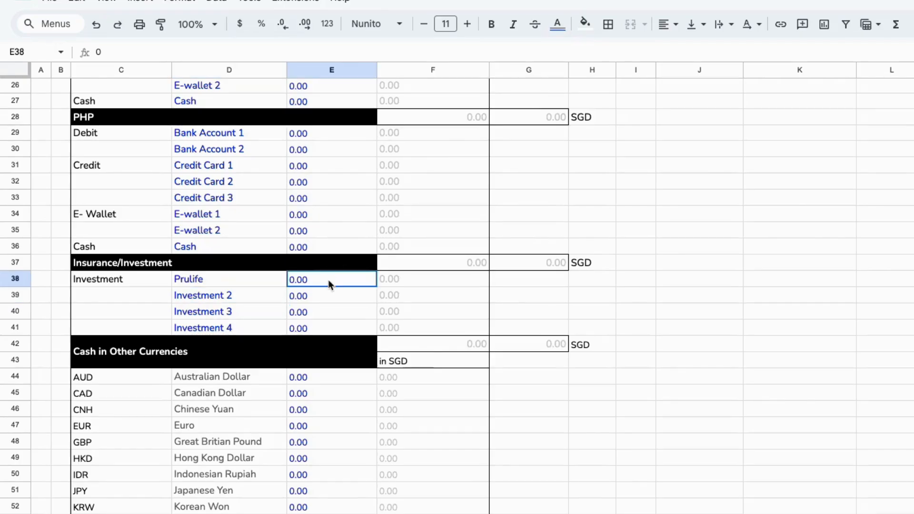
text(1)
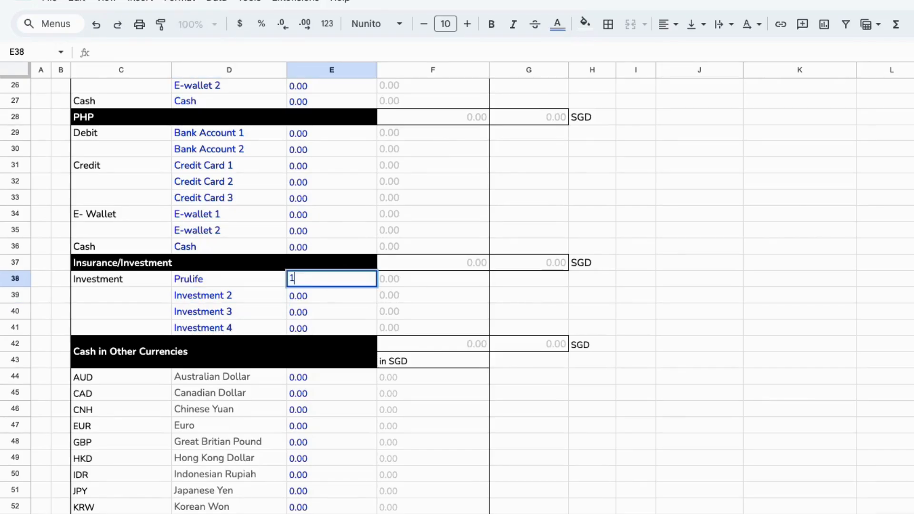
text(5,0000)
key(Return)
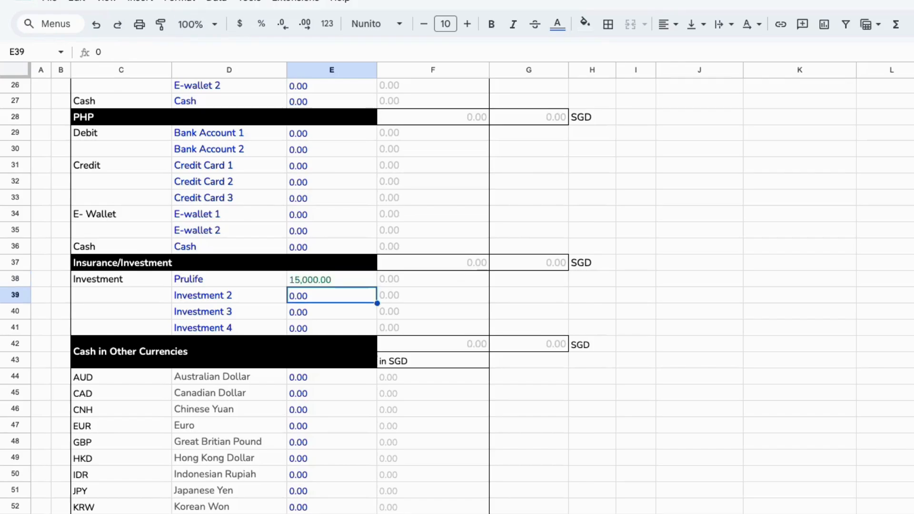
Rename the second investment row as AIA insurance with an initial balance of 12000
scroll(327, 329, down, 1)
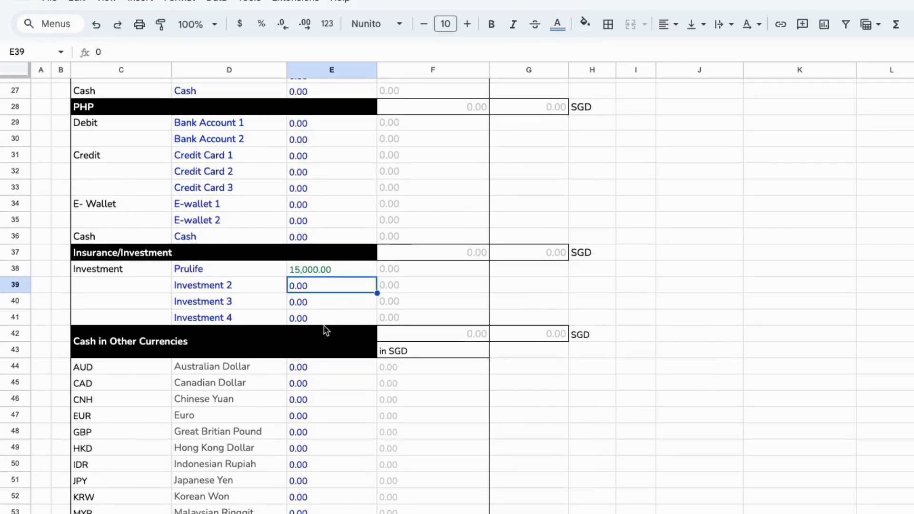
click(243, 276)
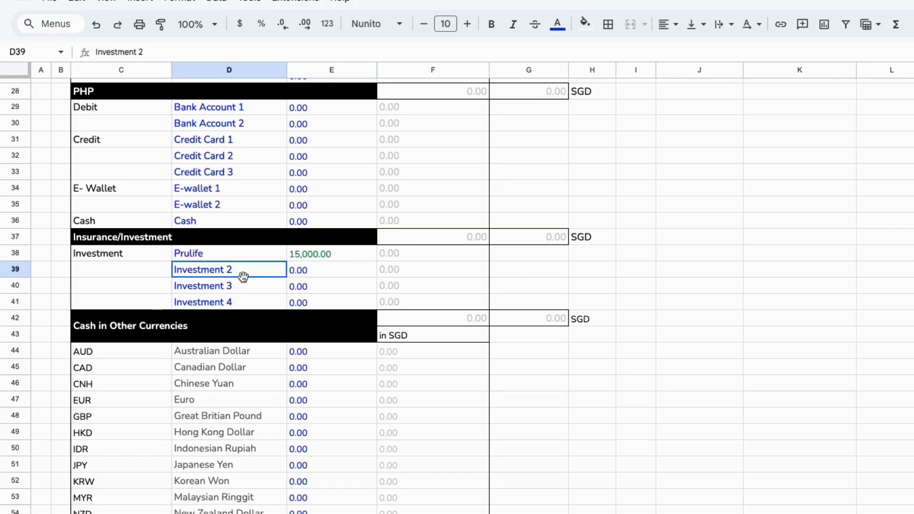
text(AIA C)
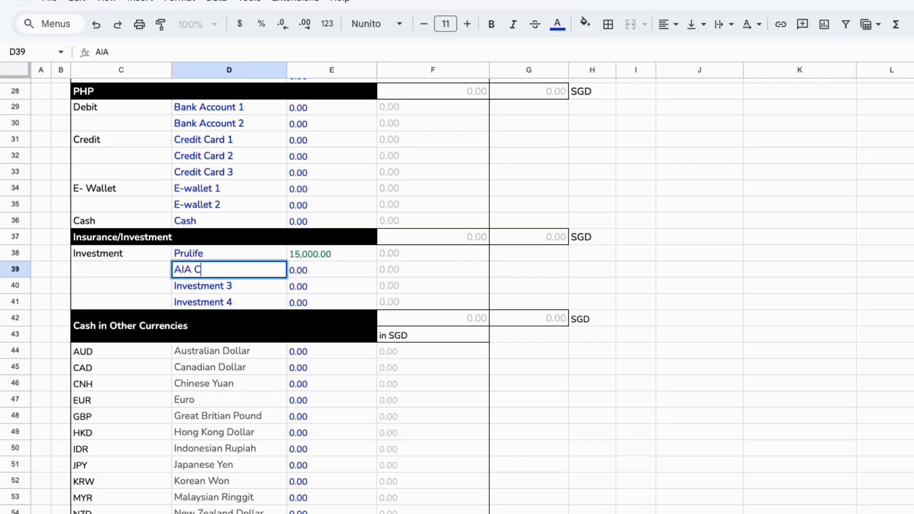
key(BackSpace)
text(insurance)
key(Tab)
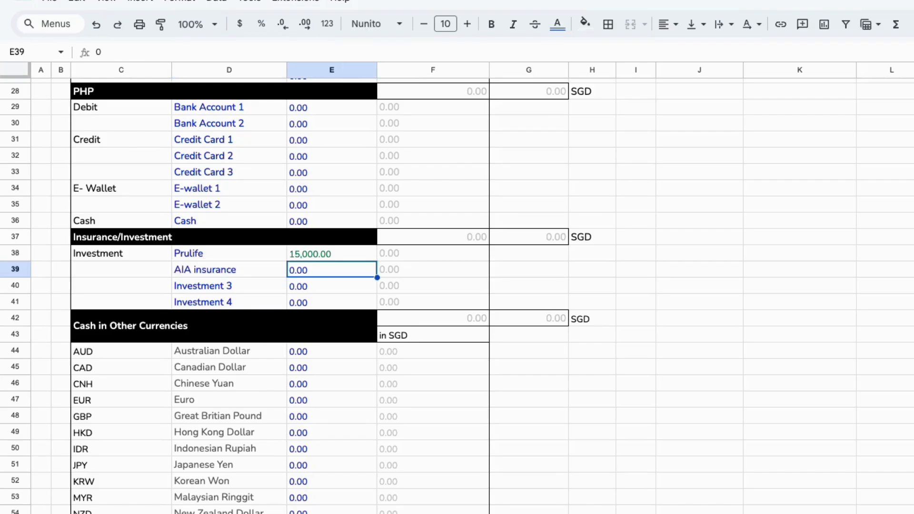
text(12000)
key(Return)
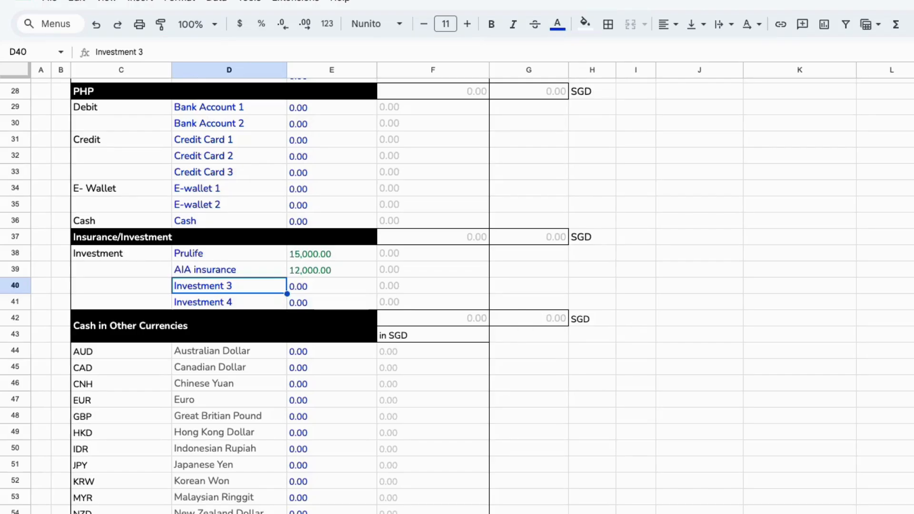
Rename the third investment row as Bitcoin with an initial balance of 5000
text(Bitcoin)
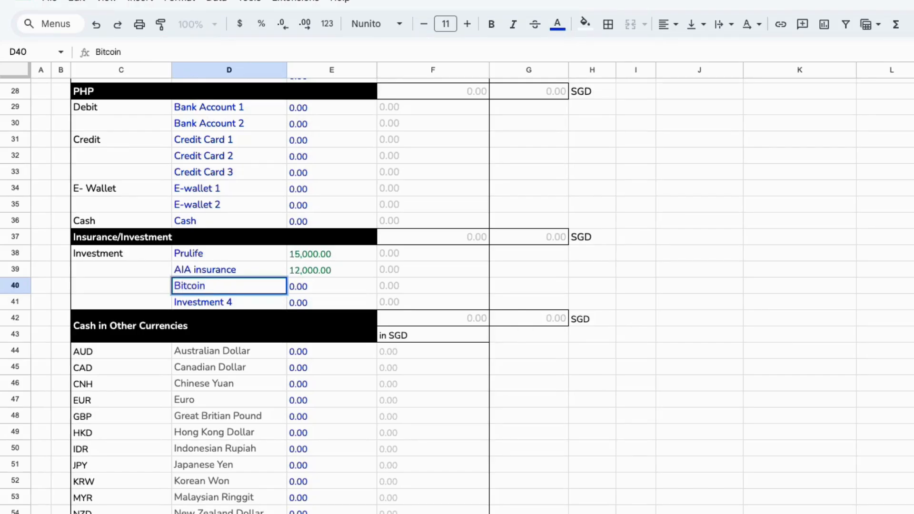
key(Tab)
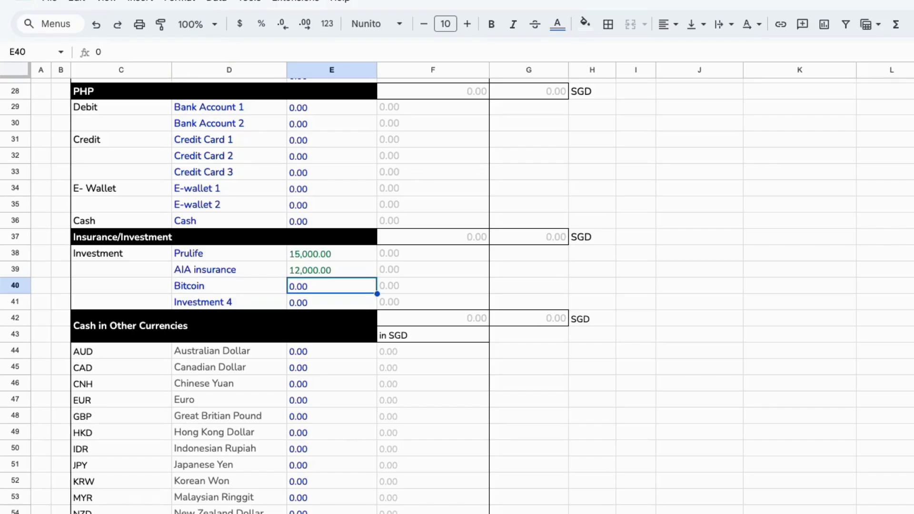
text(5000)
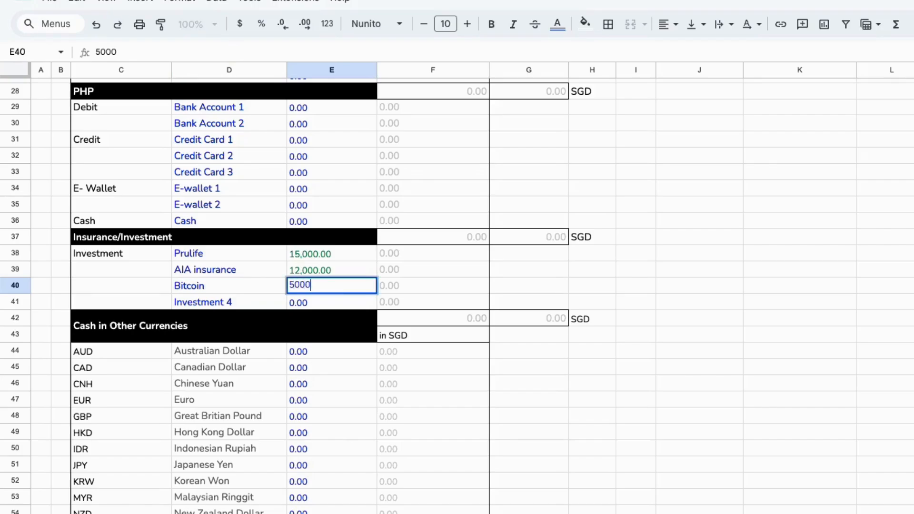
key(Return)
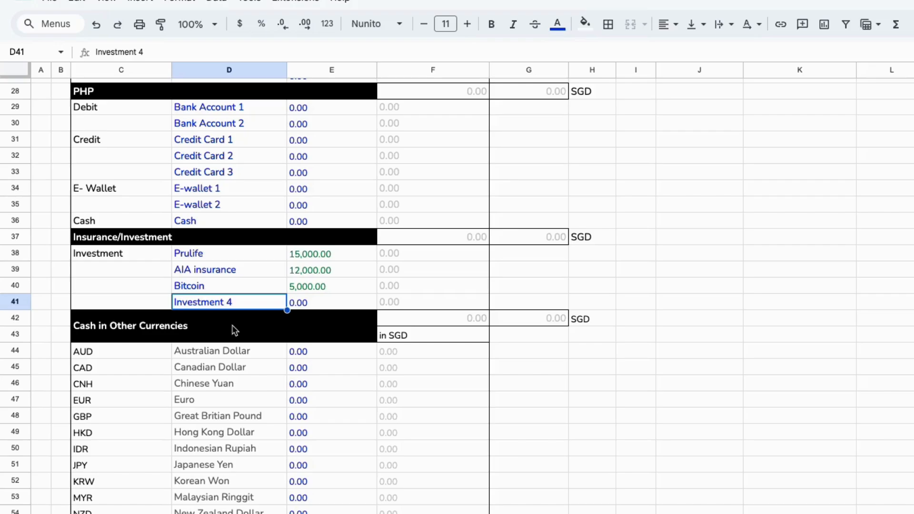
Enter an Australian Dollar cash balance of 300 in the Cash in Other Currencies section
scroll(330, 284, down, 1)
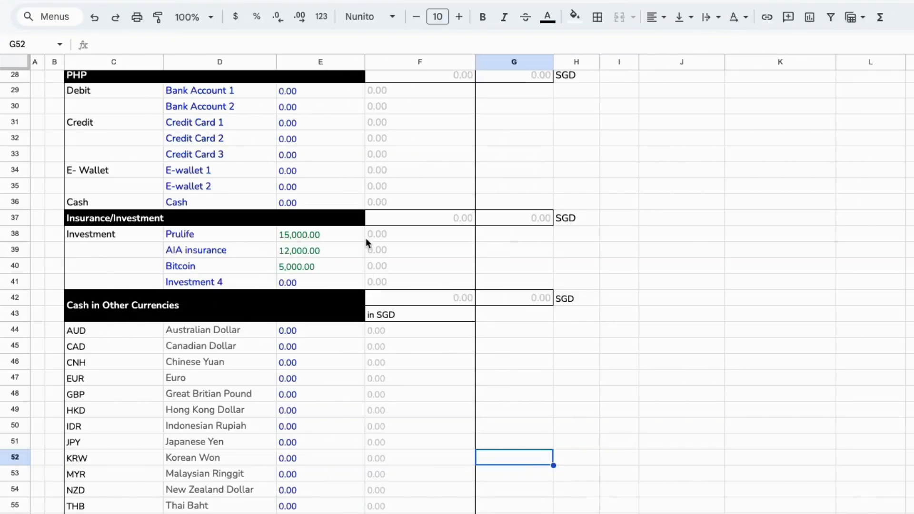
scroll(416, 278, down, 5)
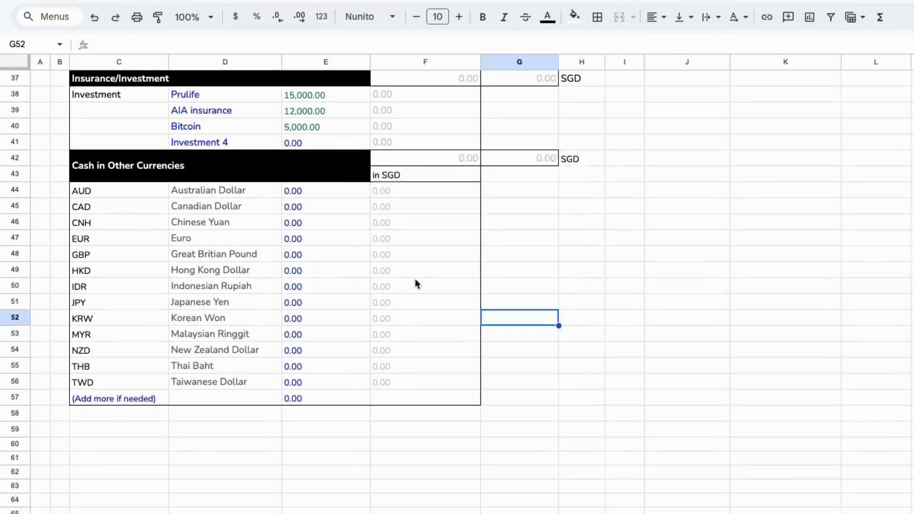
scroll(415, 284, down, 1)
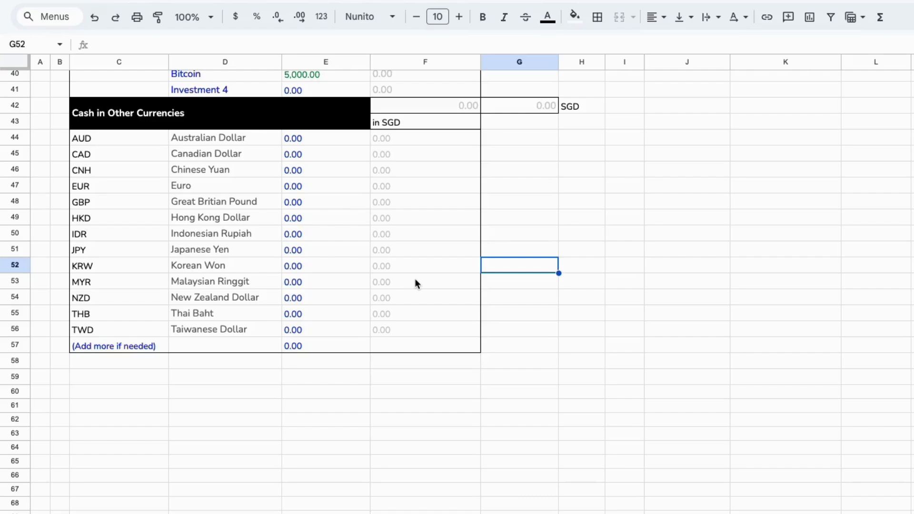
click(126, 142)
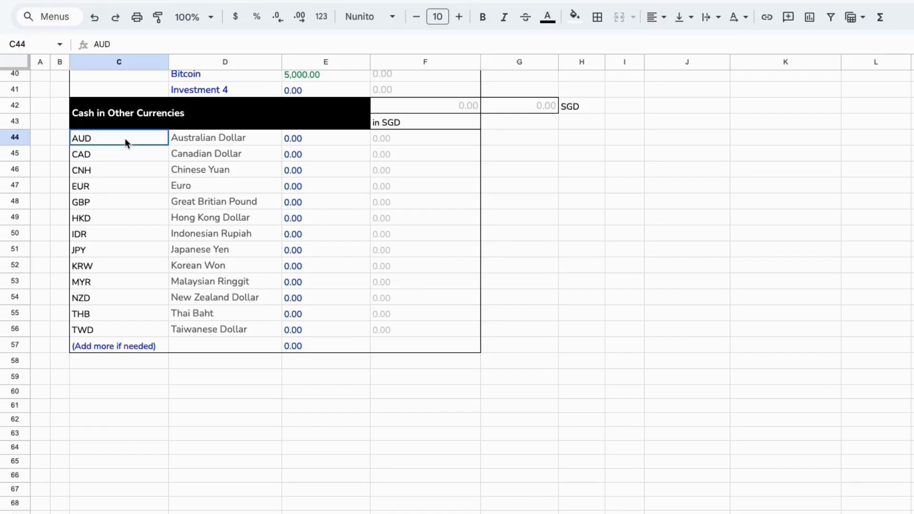
key(Right)
key(Right)
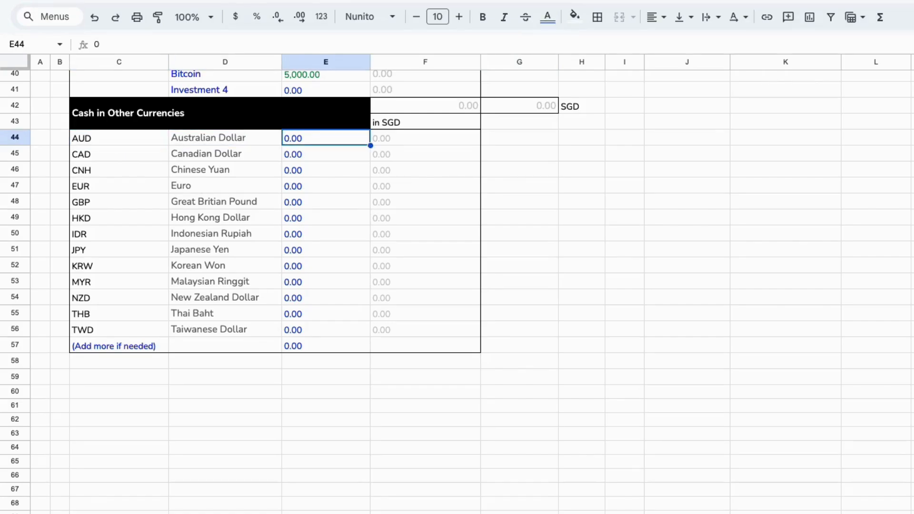
text(300)
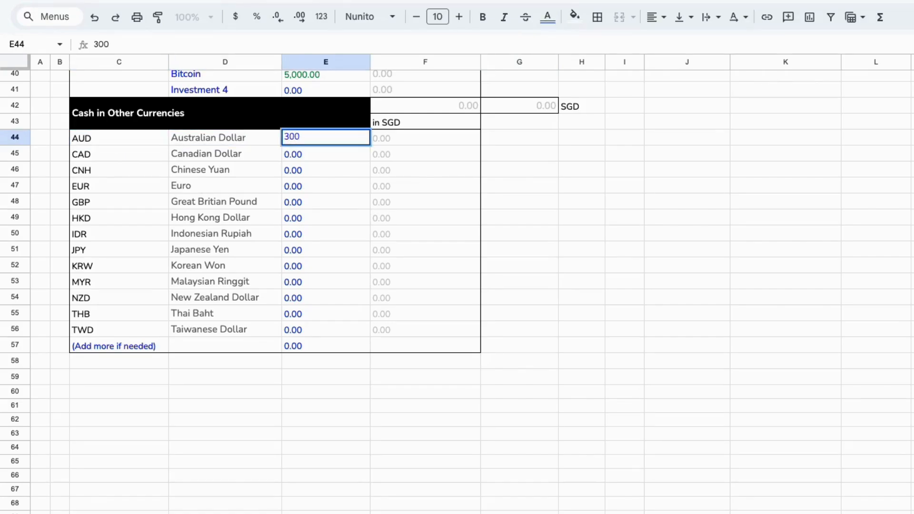
key(Return)
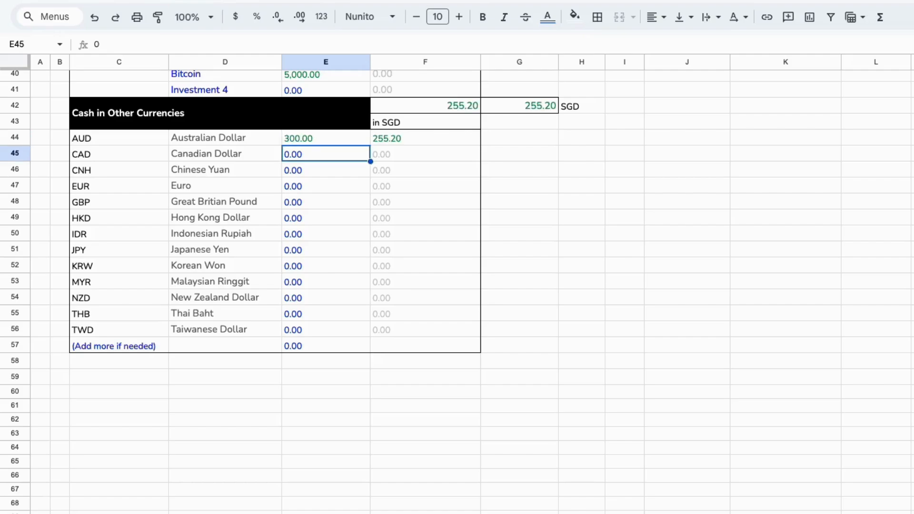
Inspect the AUD row's balance and the formula converting it to SGD
click(326, 138)
click(425, 138)
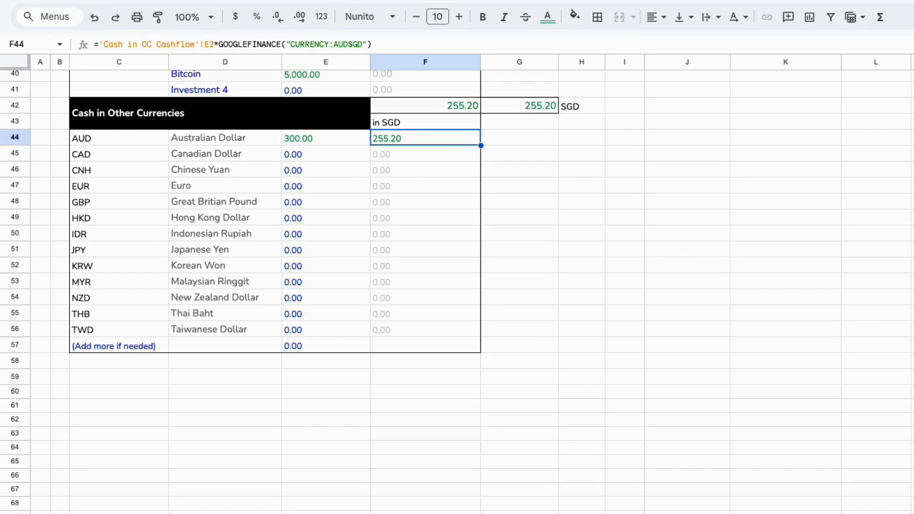
scroll(155, 180, down, 1)
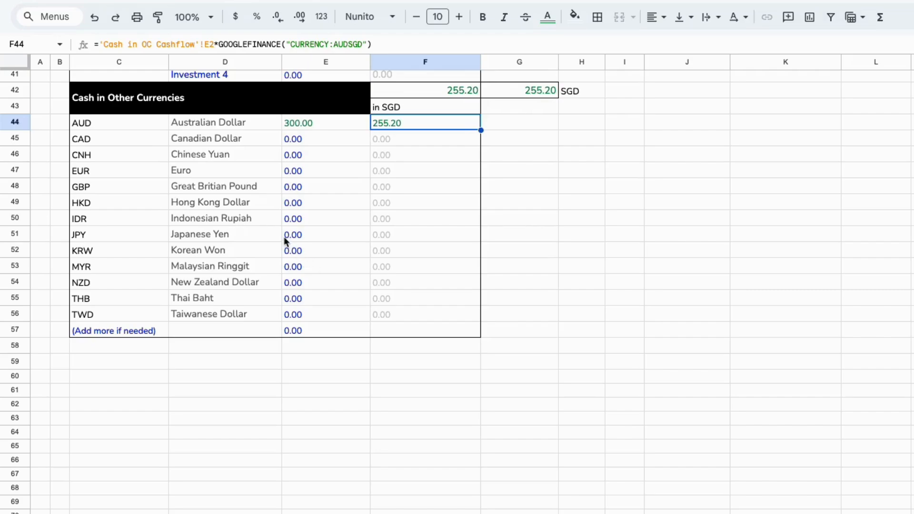
Enter a Japanese Yen cash balance of 50000 in the Cash in Other Currencies section
click(259, 235)
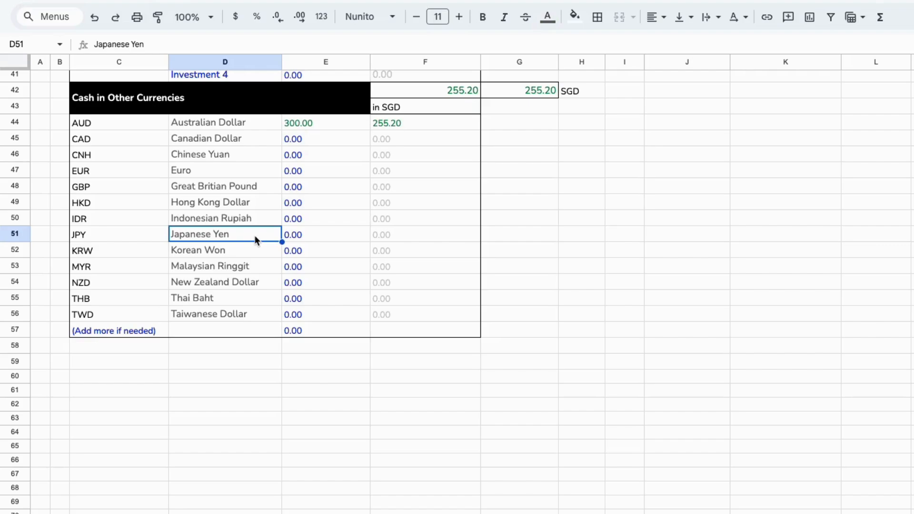
key(Right)
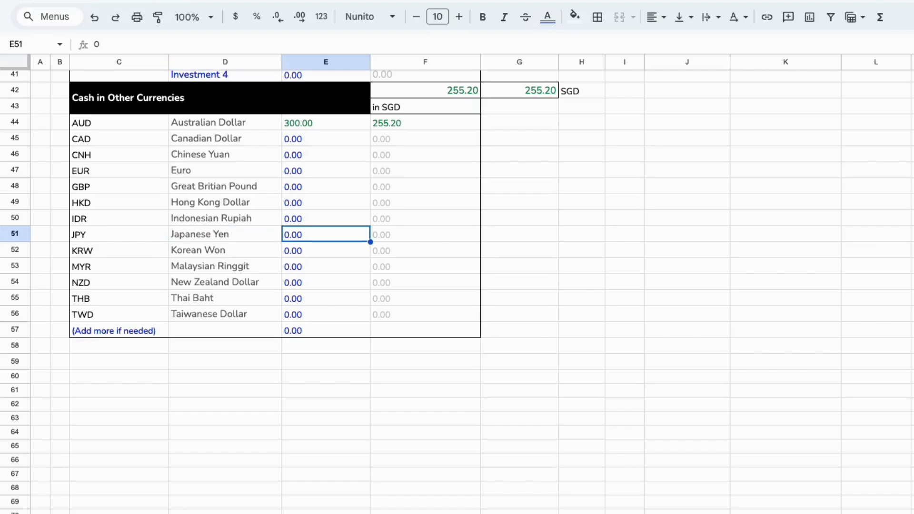
text(50000)
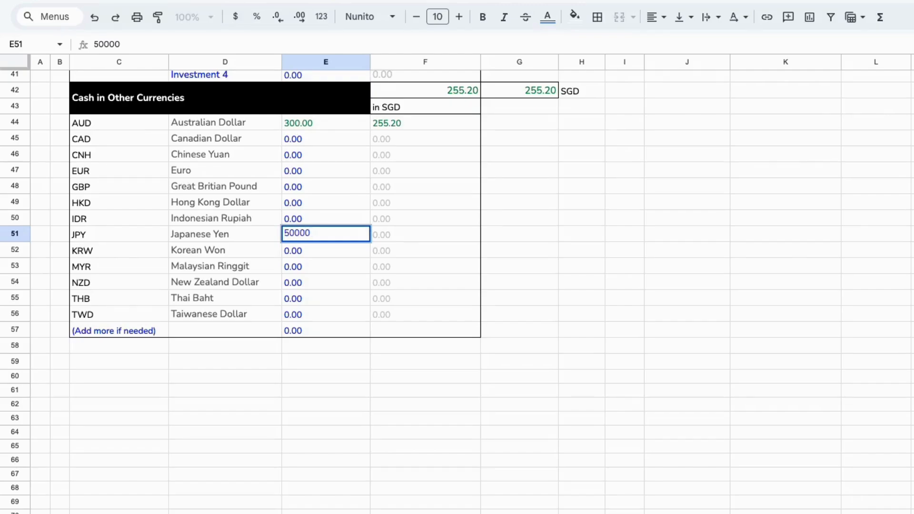
key(Return)
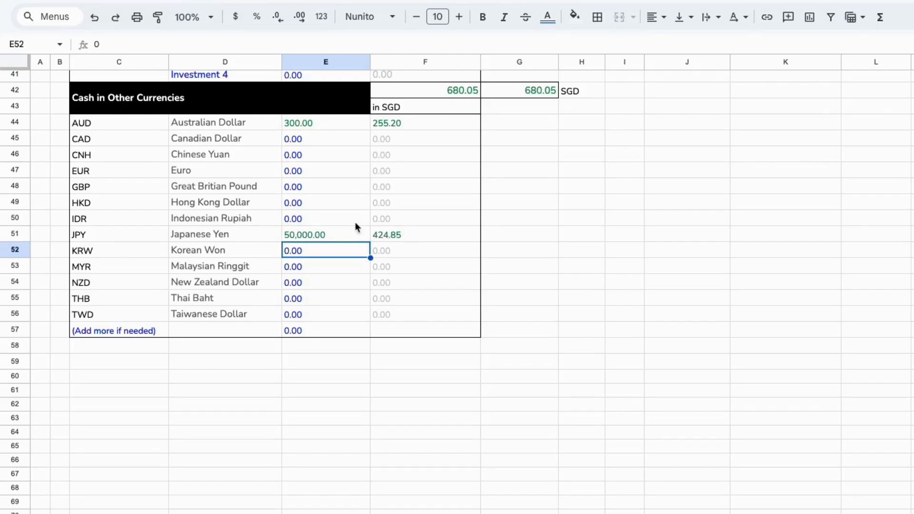
Enter a Malaysian Ringgit cash balance of 500
click(381, 237)
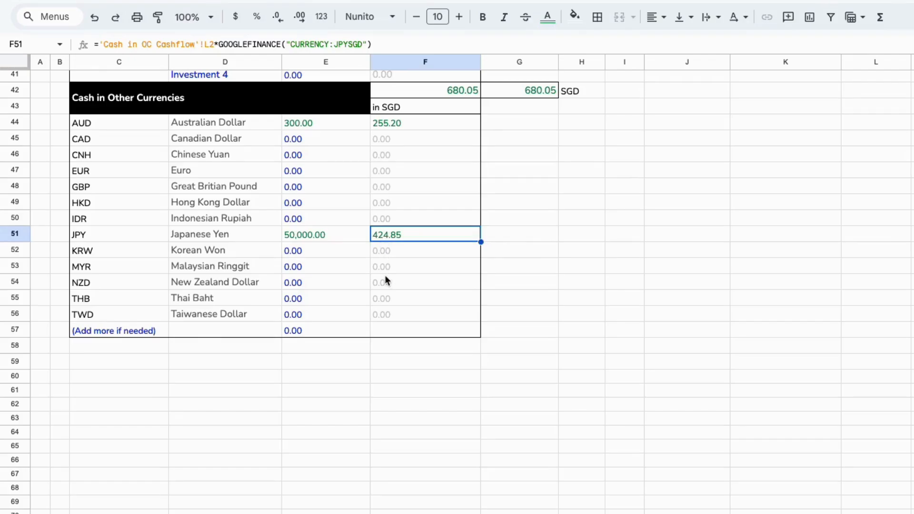
scroll(385, 275, down, 1)
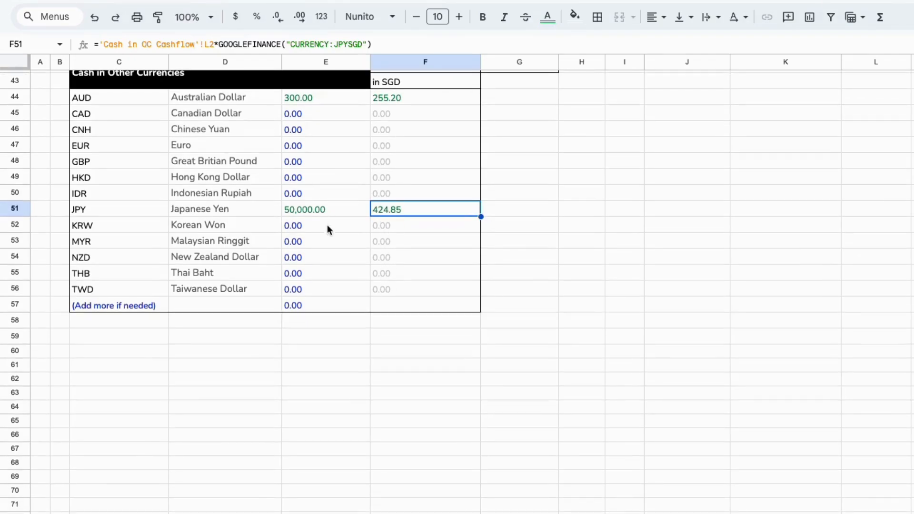
click(323, 241)
text(5)
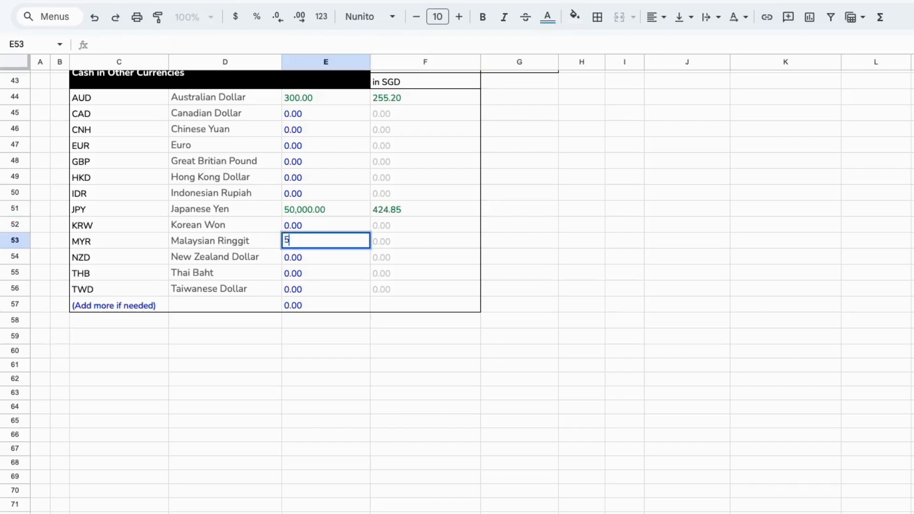
text(00)
key(Return)
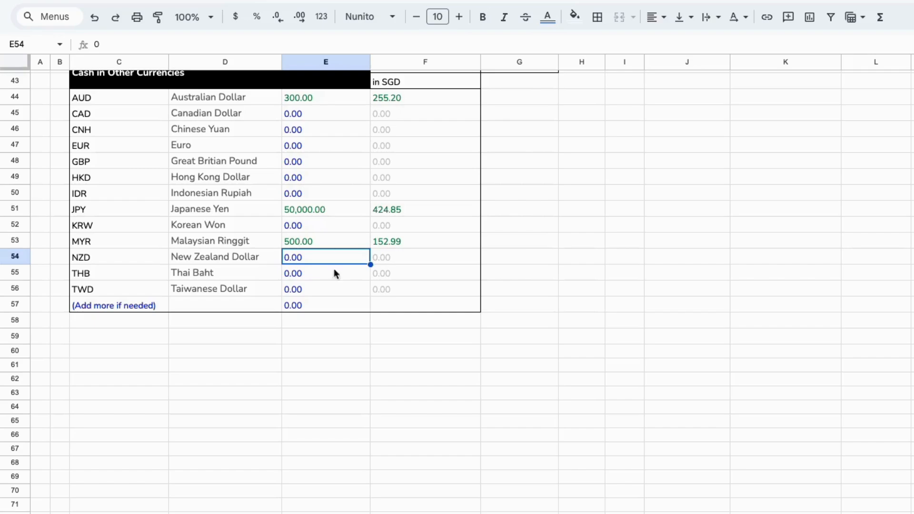
Examine the currency codes in the list and the TWD row's SGD conversion formula
scroll(347, 298, down, 1)
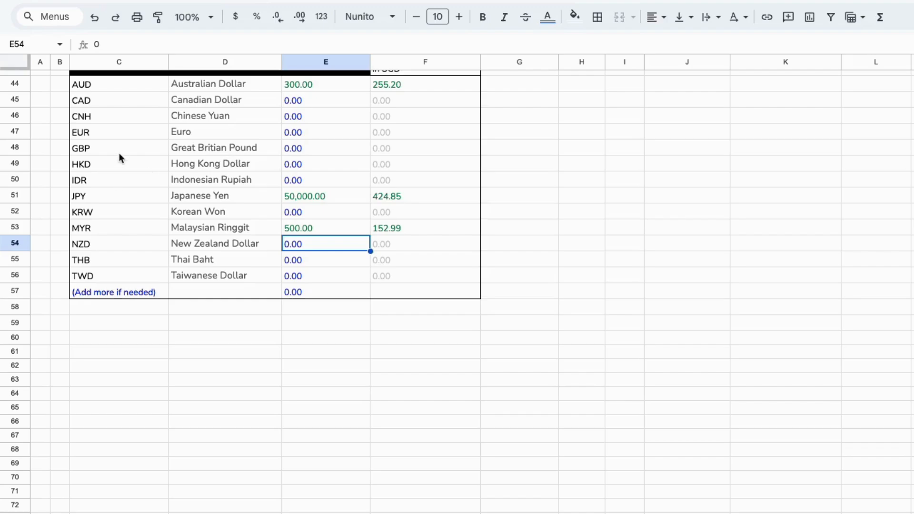
click(97, 137)
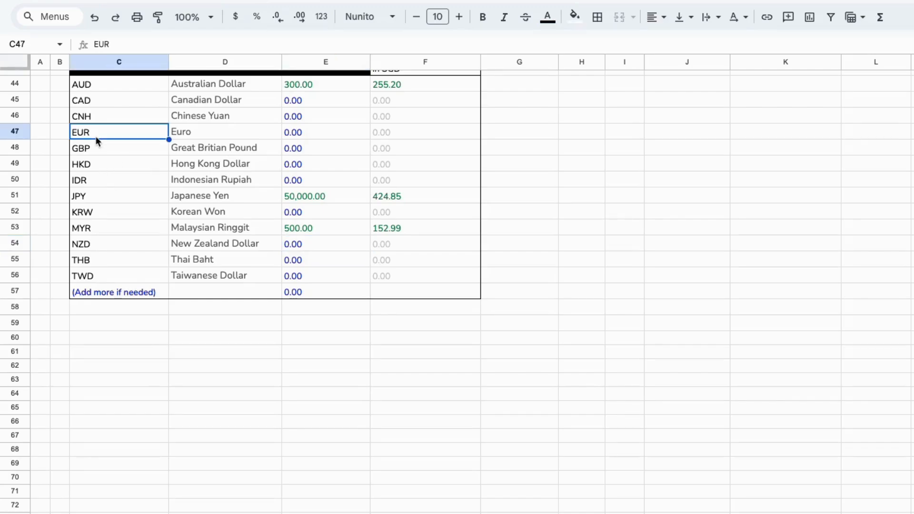
click(95, 250)
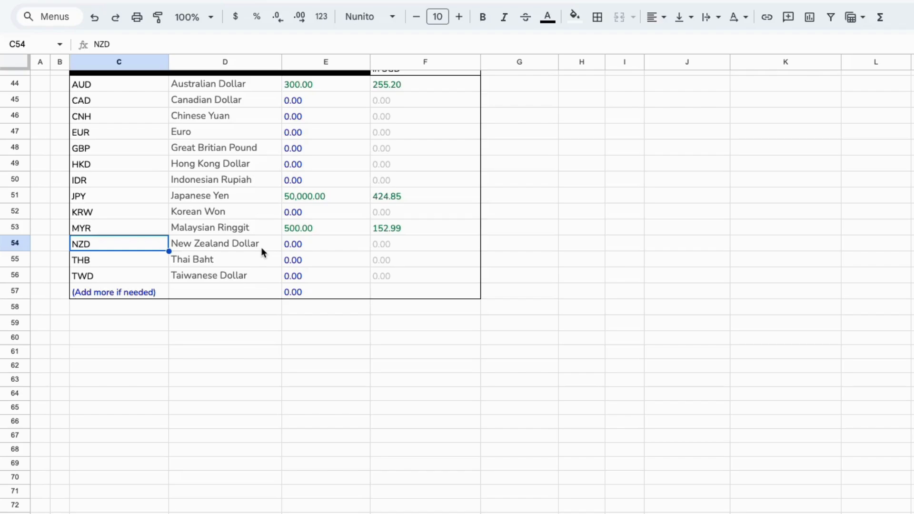
scroll(160, 166, up, 1)
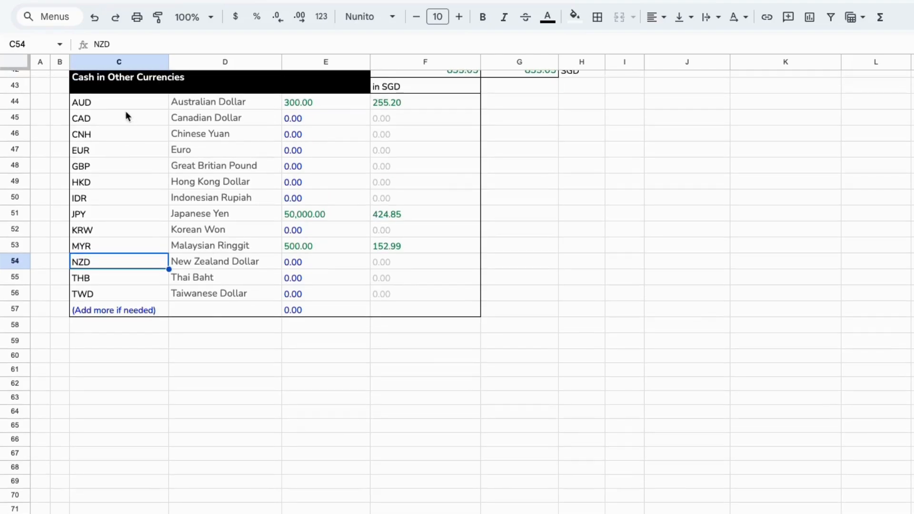
click(119, 119)
click(204, 134)
click(128, 149)
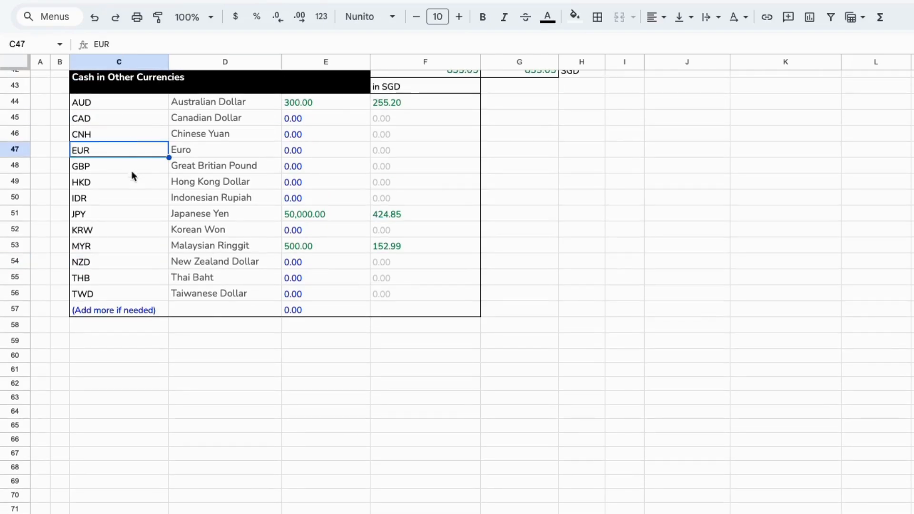
click(132, 167)
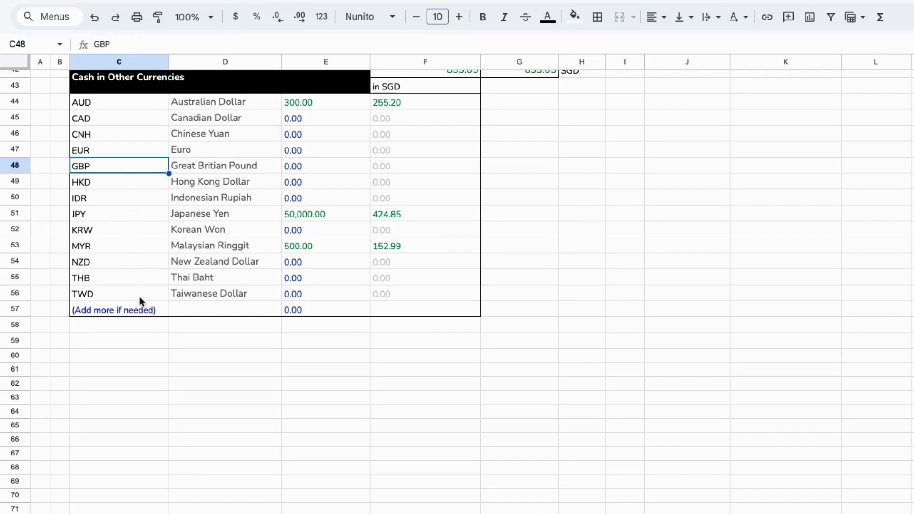
click(152, 311)
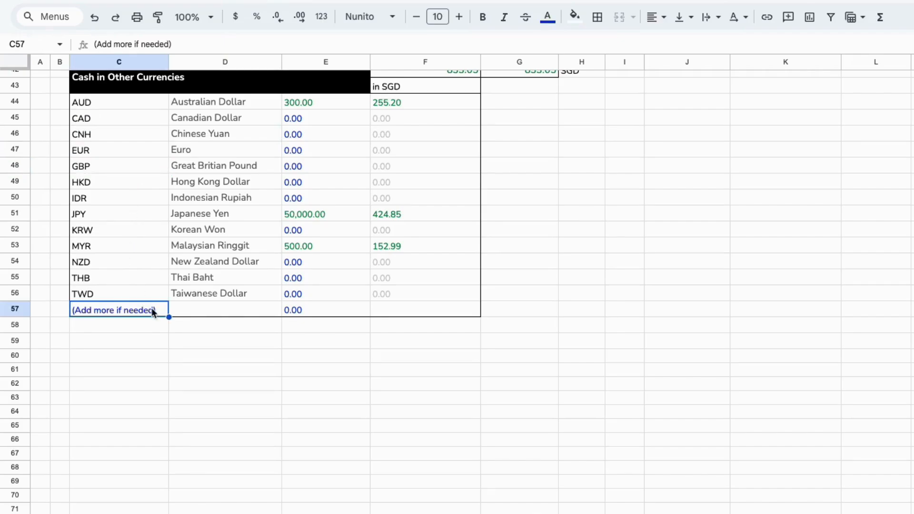
click(333, 294)
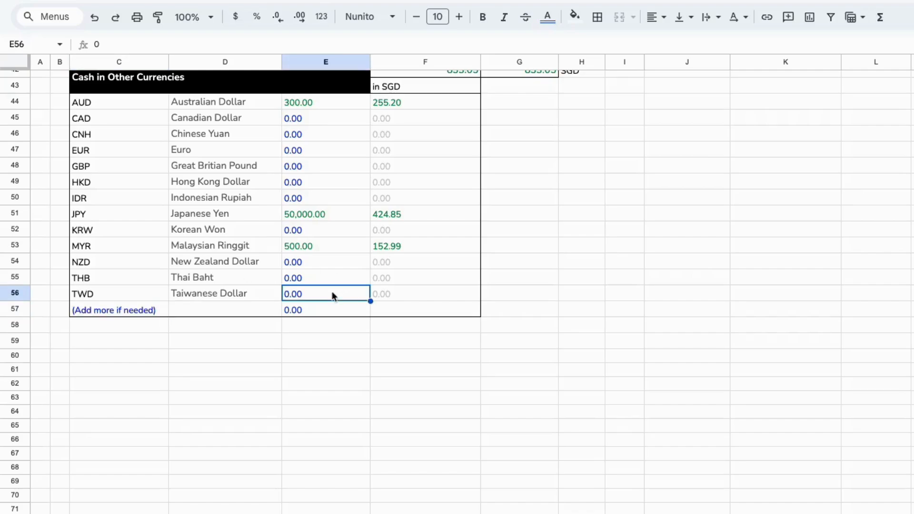
click(382, 294)
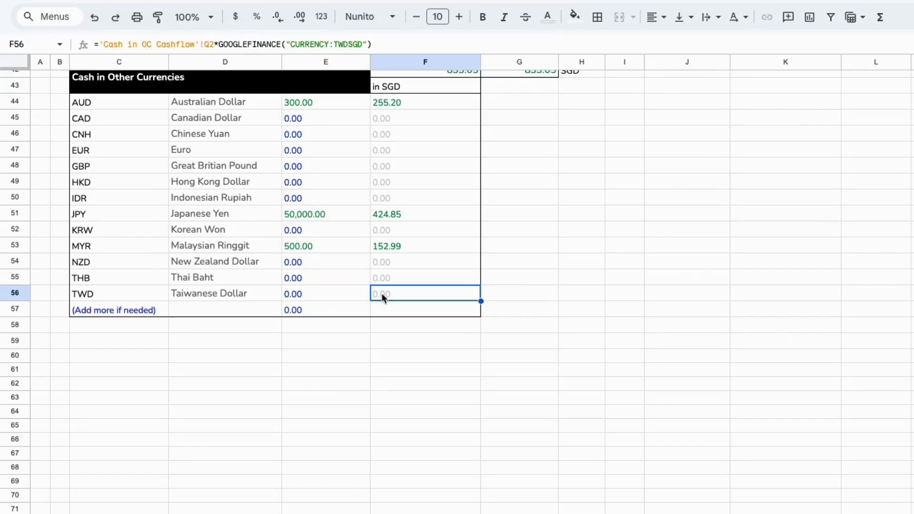
click(392, 43)
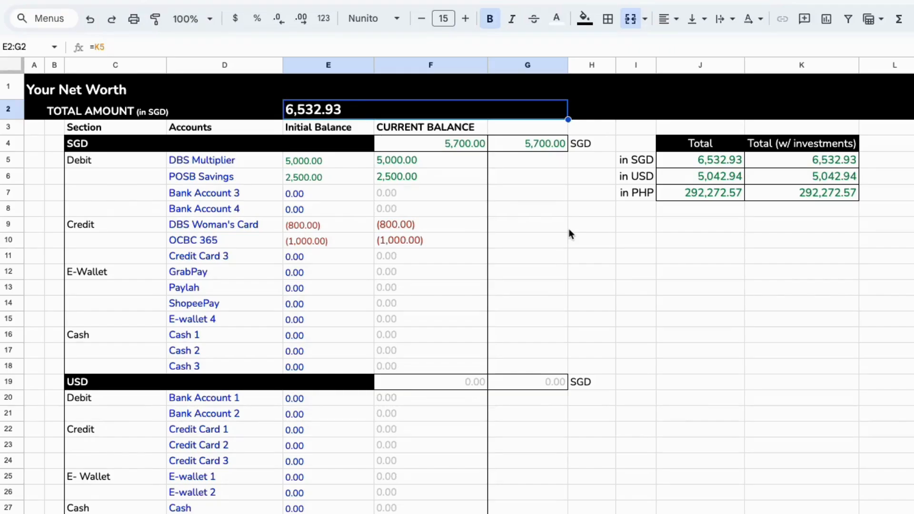
Hide the Bank Account 4 row in the SGD debit section
drag(218, 166, 216, 196)
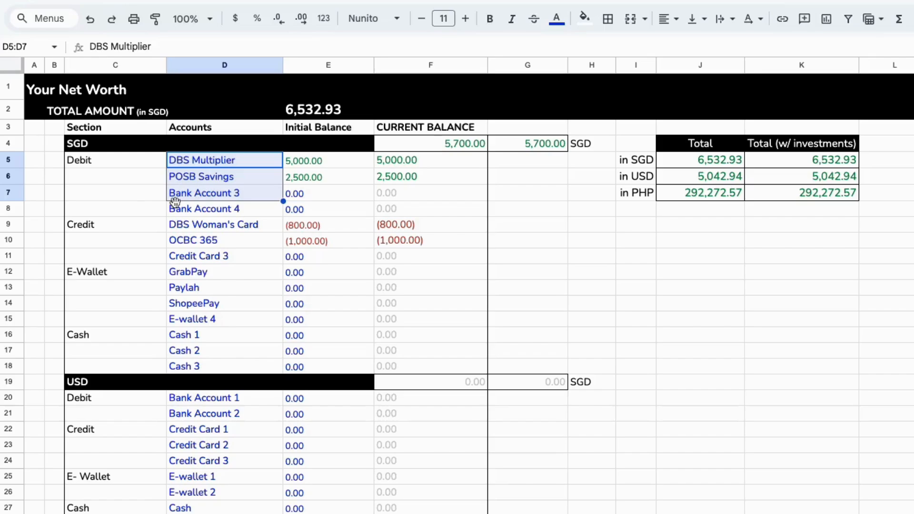
click(9, 208)
right_click(10, 209)
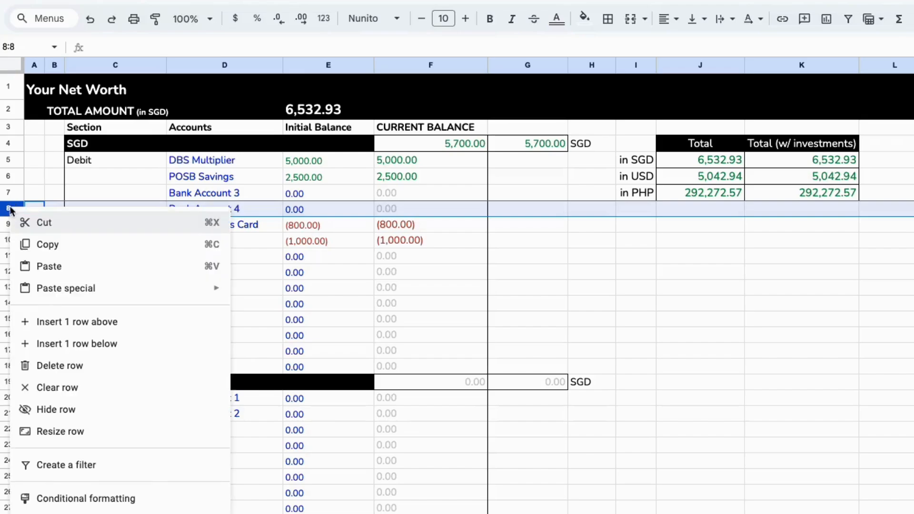
click(99, 409)
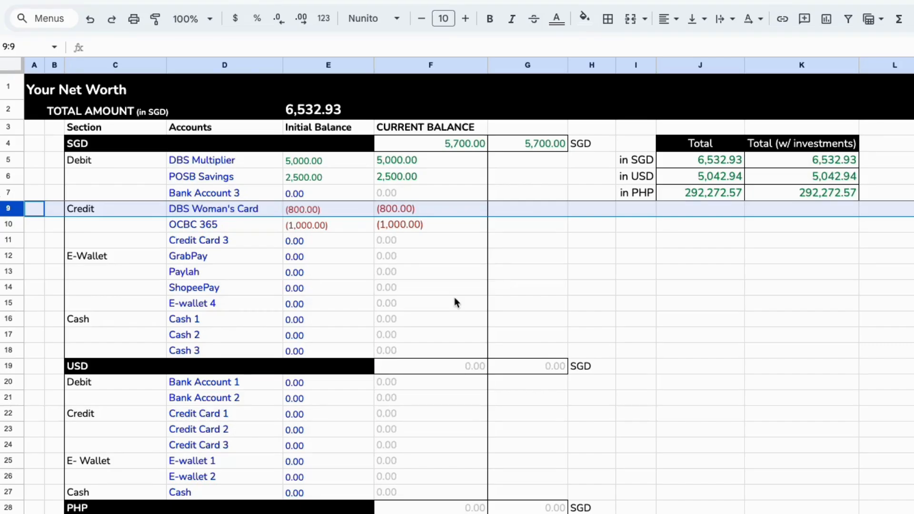
Hide the whole PHP section, rows 28 to 36
scroll(455, 299, down, 5)
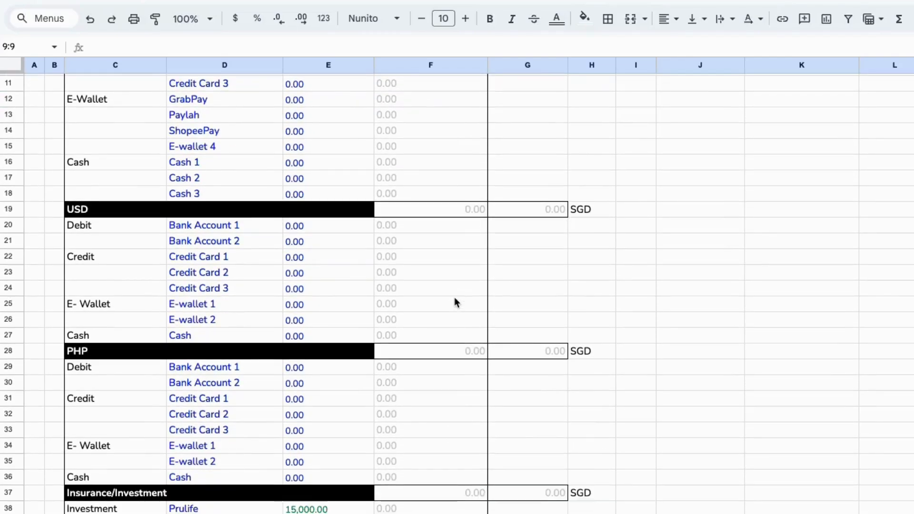
scroll(454, 298, down, 1)
click(12, 324)
shift+click(8, 451)
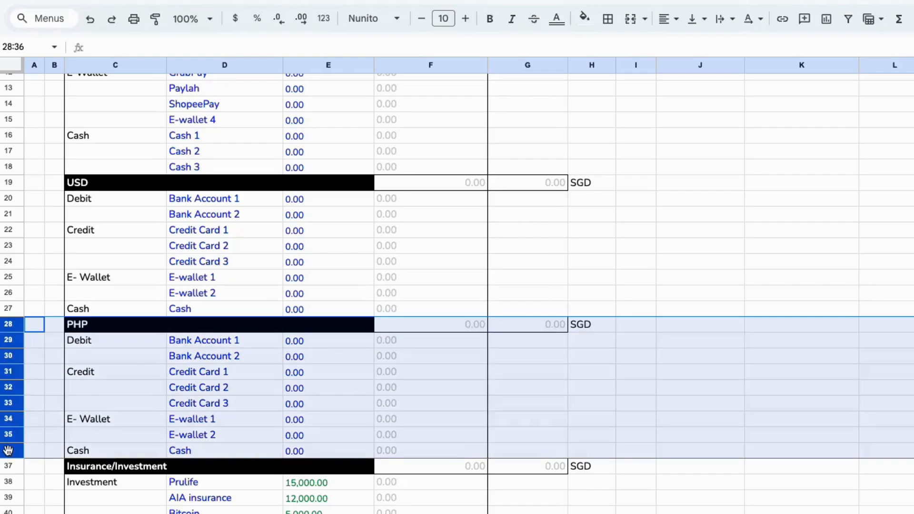
right_click(8, 450)
click(123, 296)
click(535, 236)
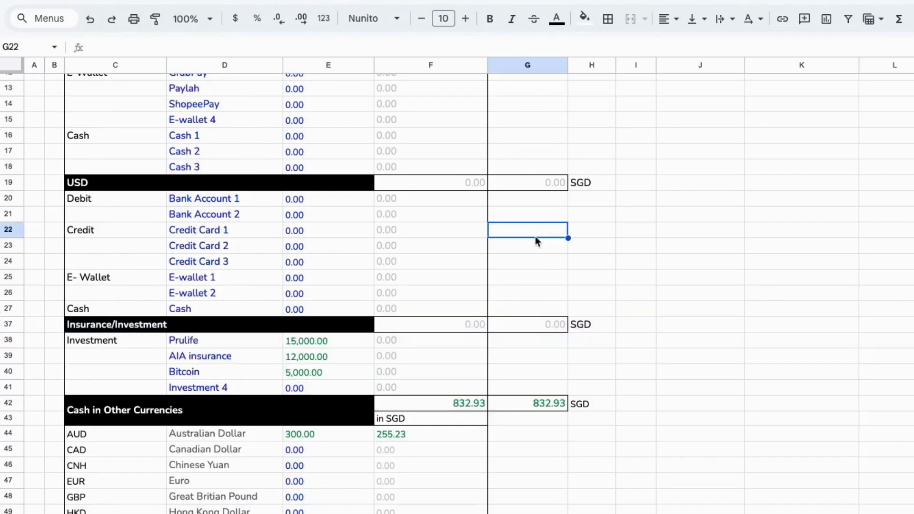
Insert a new row above the Credit Card 3 row in the SGD credit section
scroll(535, 236, up, 5)
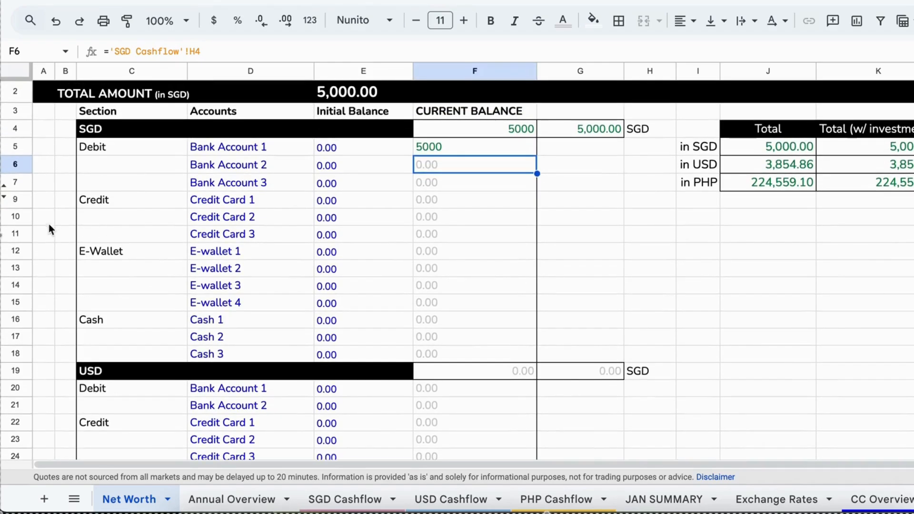
click(18, 234)
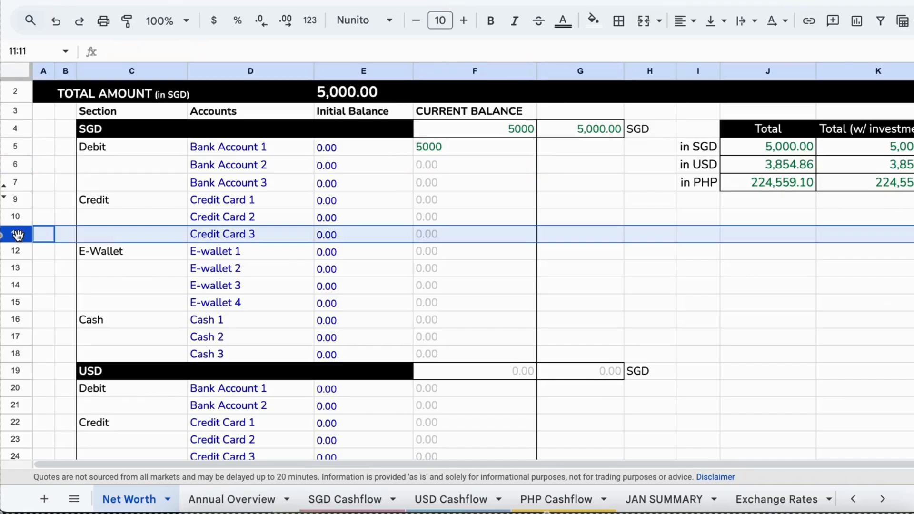
right_click(17, 235)
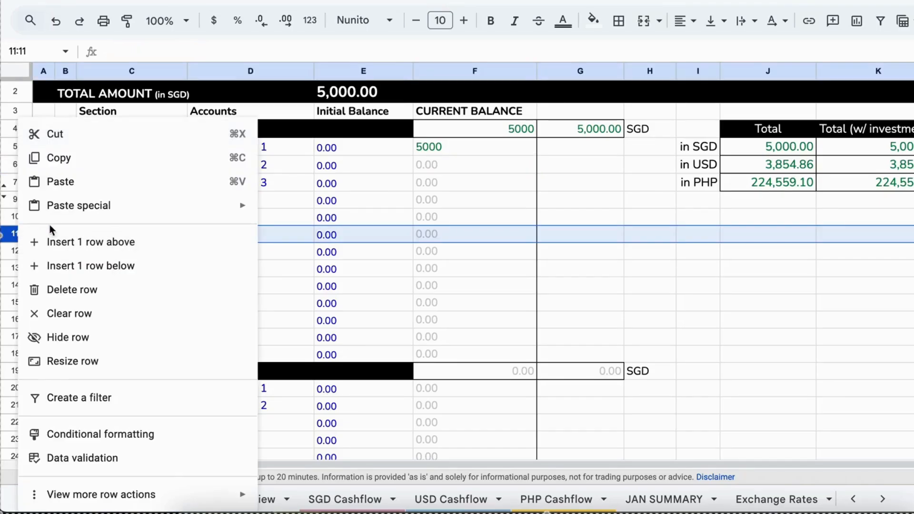
click(96, 242)
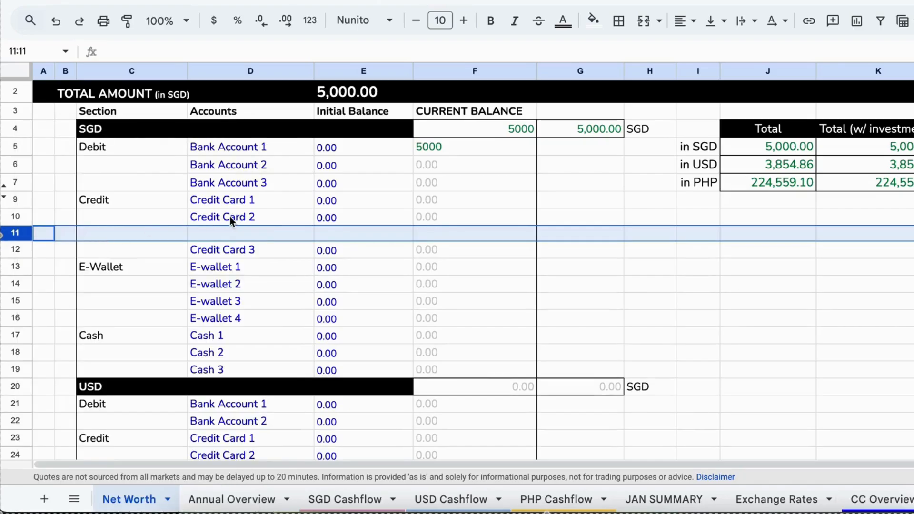
Copy the Credit Card 3 account label into the new blank row above it
click(212, 249)
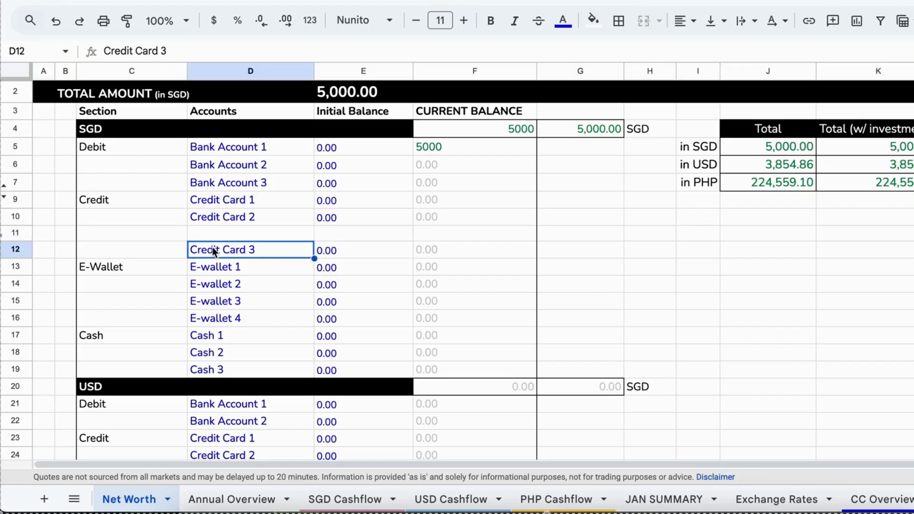
key(super+c)
key(Up)
key(super+v)
key(Down)
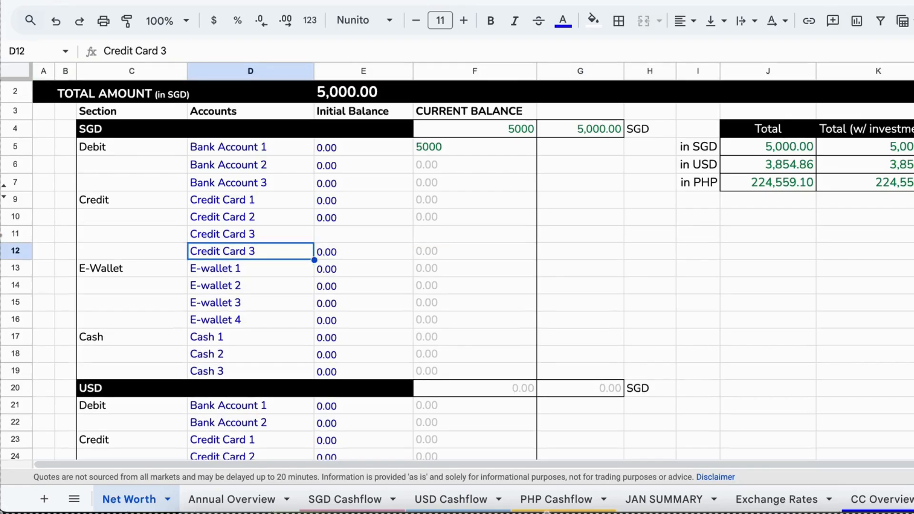
Rename the lower credit card row as Credit Card 4
double_click(267, 251)
key(BackSpace)
text(4)
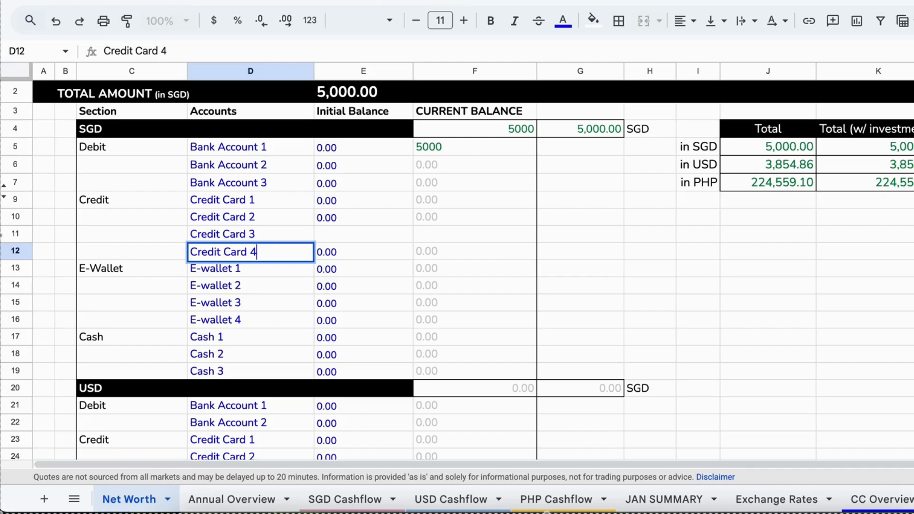
key(Return)
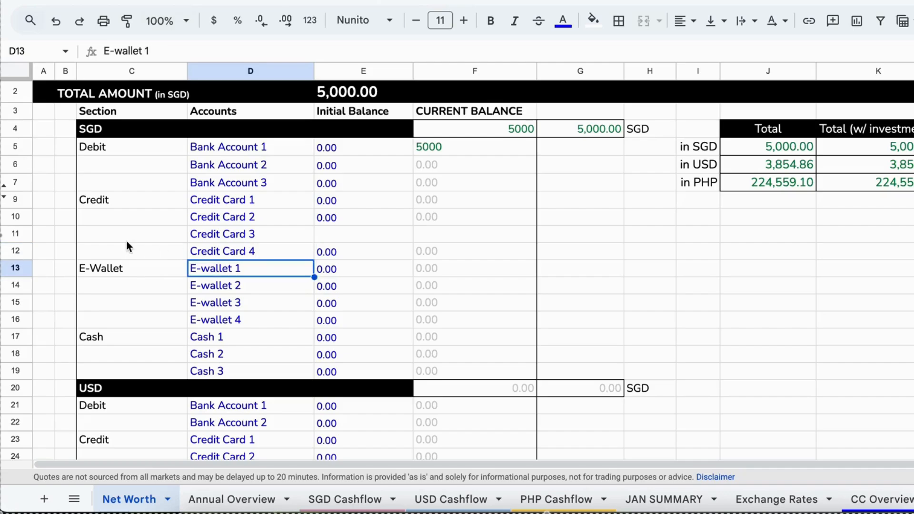
Copy the Credit Card 2 initial balance cell down into the new Credit Card 3 row
click(333, 216)
key(super+c)
key(Down)
key(super+v)
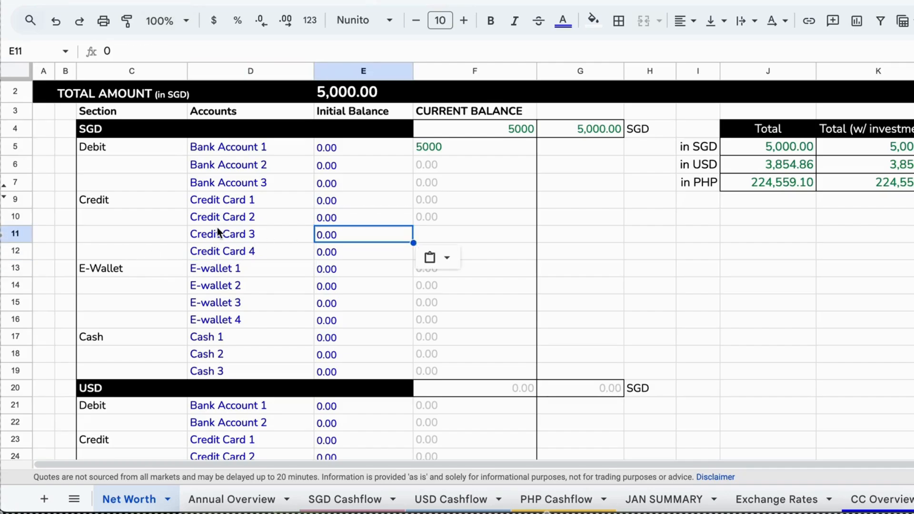
Inspect the Credit Card 4 row's account and initial balance cells
click(237, 249)
double_click(237, 248)
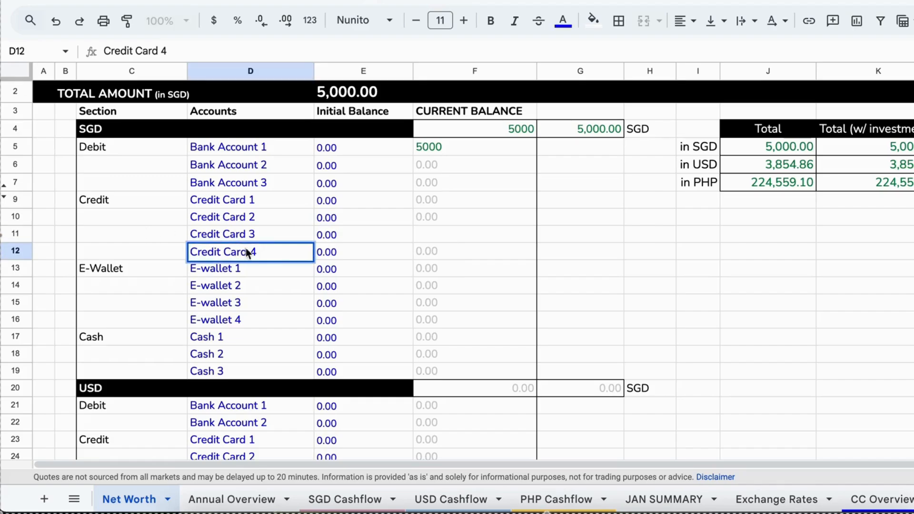
click(330, 251)
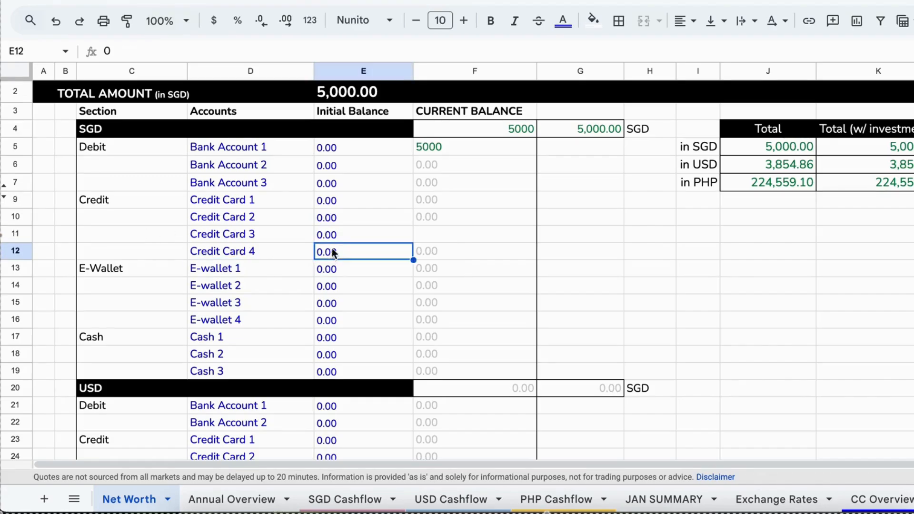
Copy the Credit Card 2 current balance cell into the Credit Card 3 row
click(342, 234)
click(435, 215)
key(super+c)
key(Down)
key(super+v)
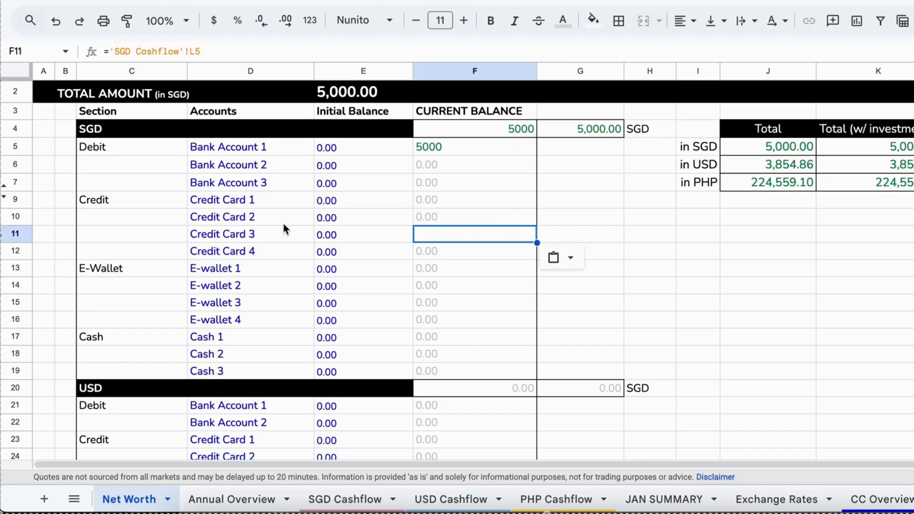
Enter 0 as the Credit Card 3 current balance
click(456, 218)
click(448, 234)
text(0)
key(Return)
key(Left)
key(Left)
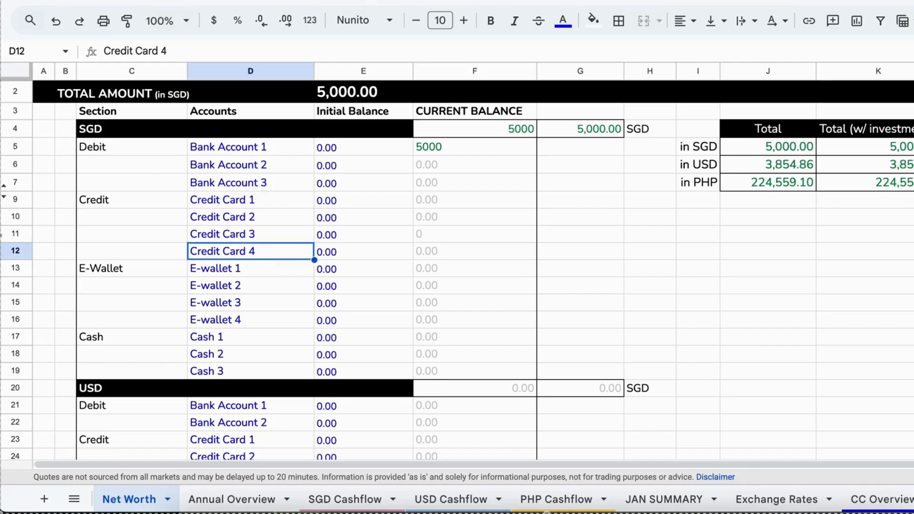
Insert a blank row above the E-wallet 3 row in the SGD section
drag(215, 201, 339, 248)
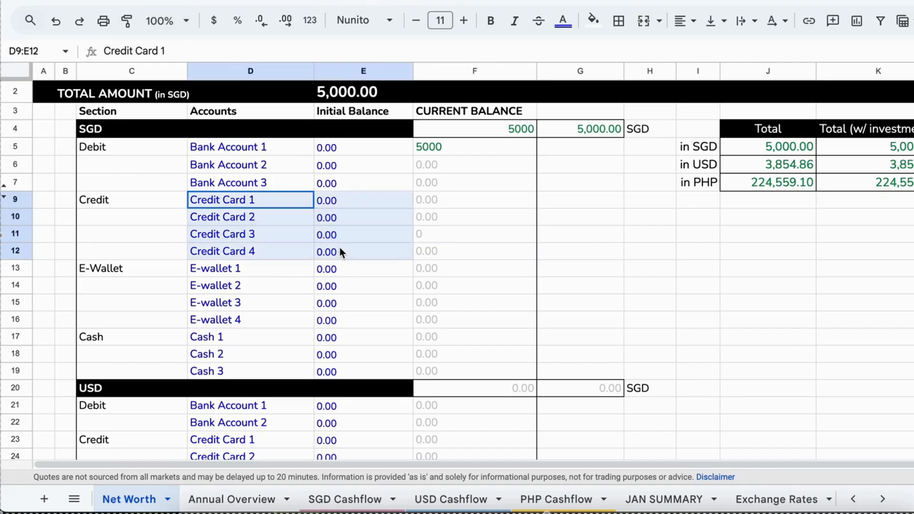
scroll(295, 324, down, 5)
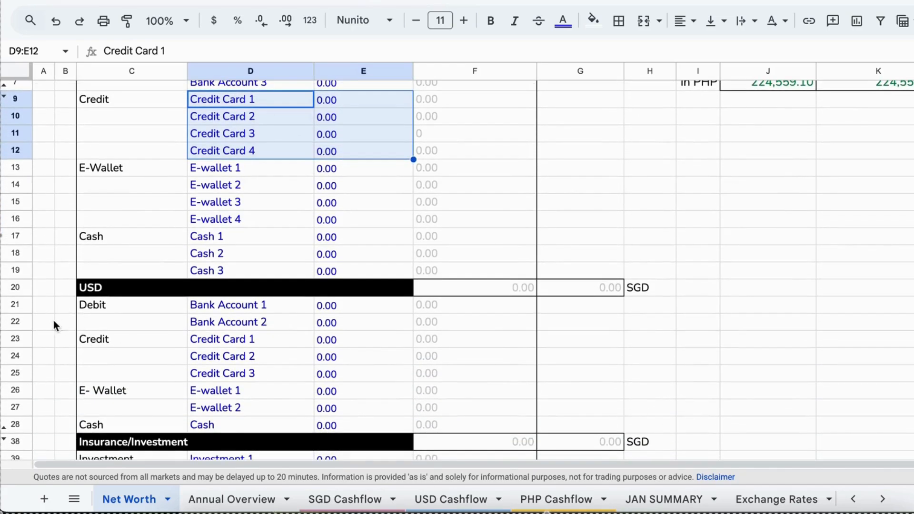
click(19, 202)
right_click(19, 202)
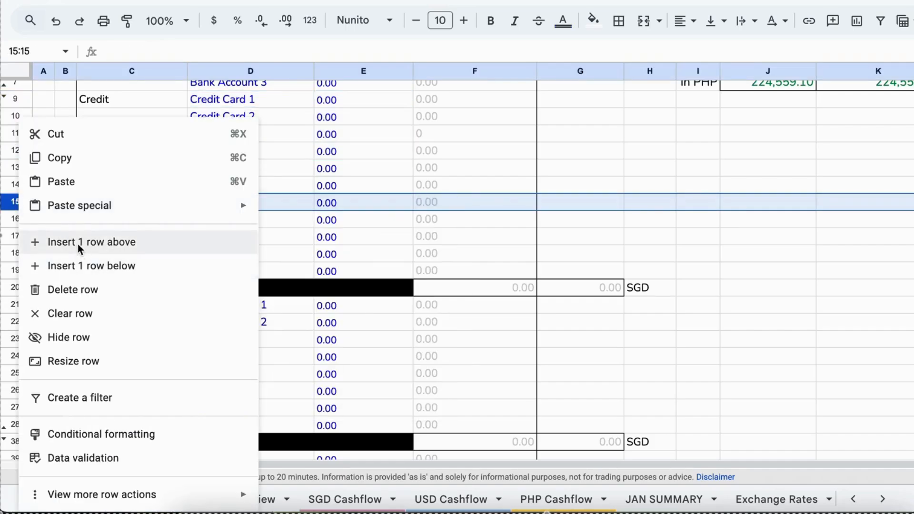
click(80, 243)
Insert a blank row above the Cash 2 row in the SGD section
click(243, 189)
click(246, 203)
click(14, 269)
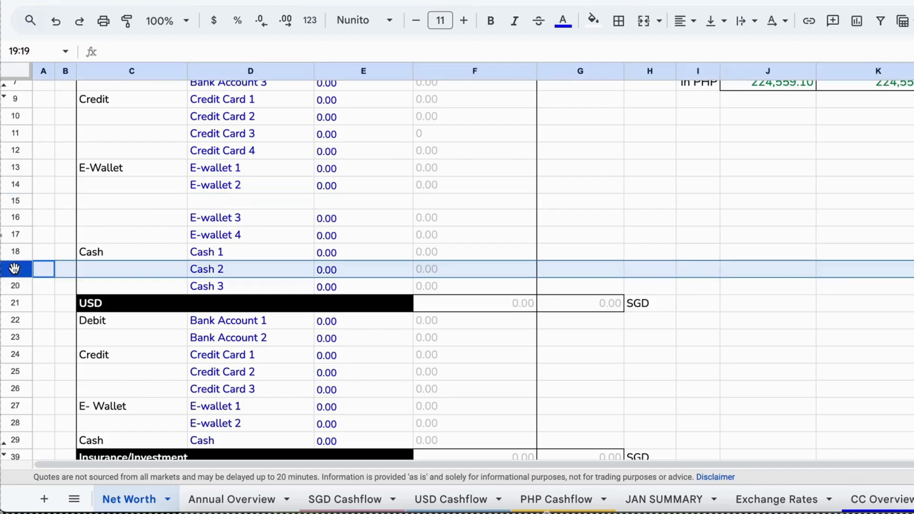
right_click(15, 271)
click(50, 242)
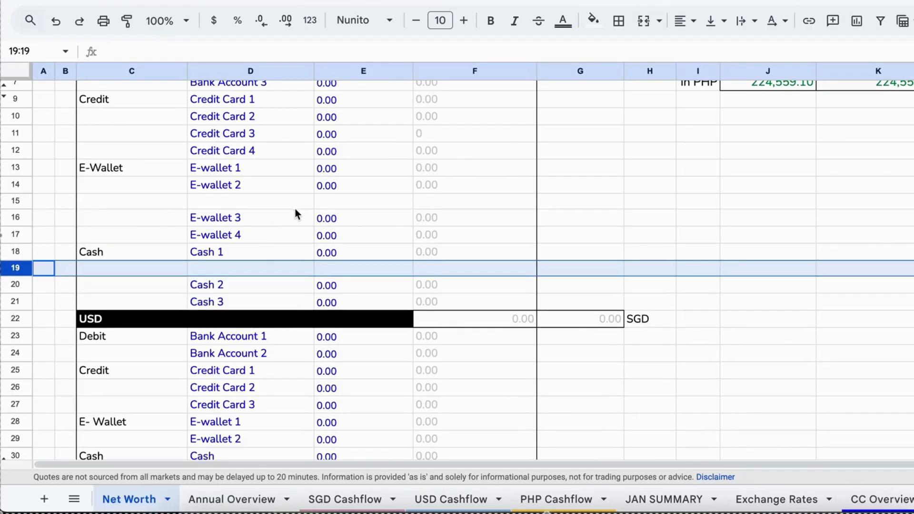
Set the text color of the SGD section account names and initial balances to black
click(331, 214)
scroll(331, 211, up, 5)
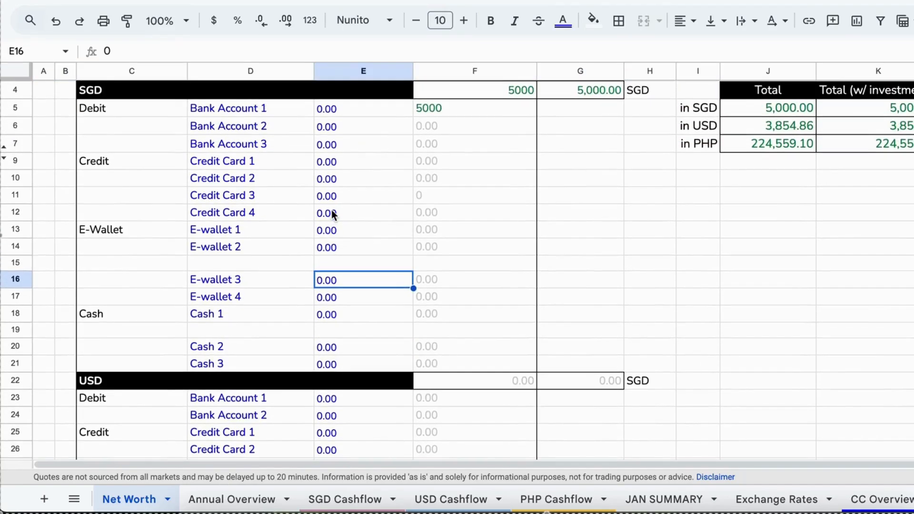
scroll(332, 214, up, 1)
scroll(332, 215, down, 1)
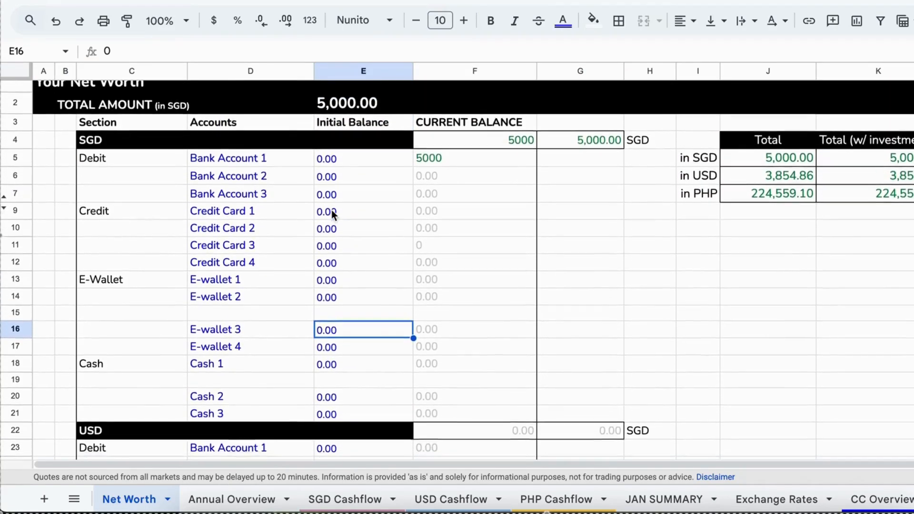
scroll(332, 215, up, 1)
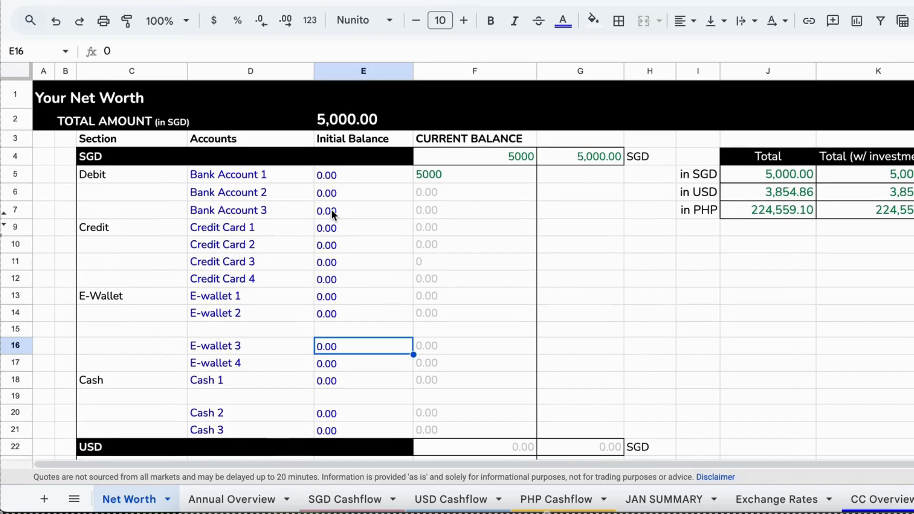
click(239, 328)
click(245, 346)
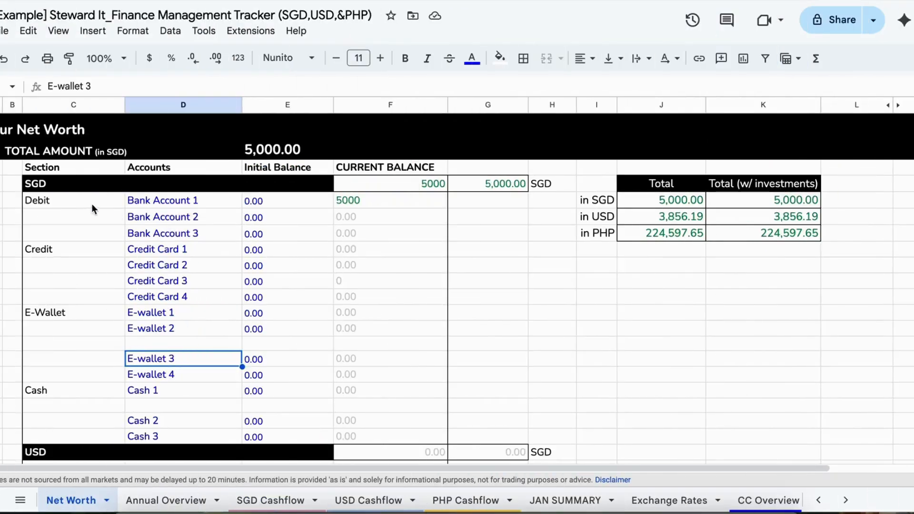
drag(174, 201, 277, 447)
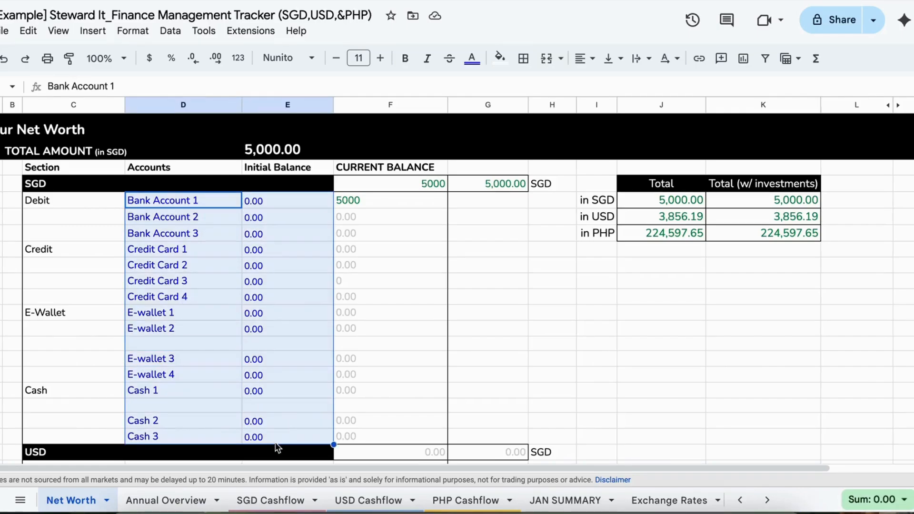
click(472, 60)
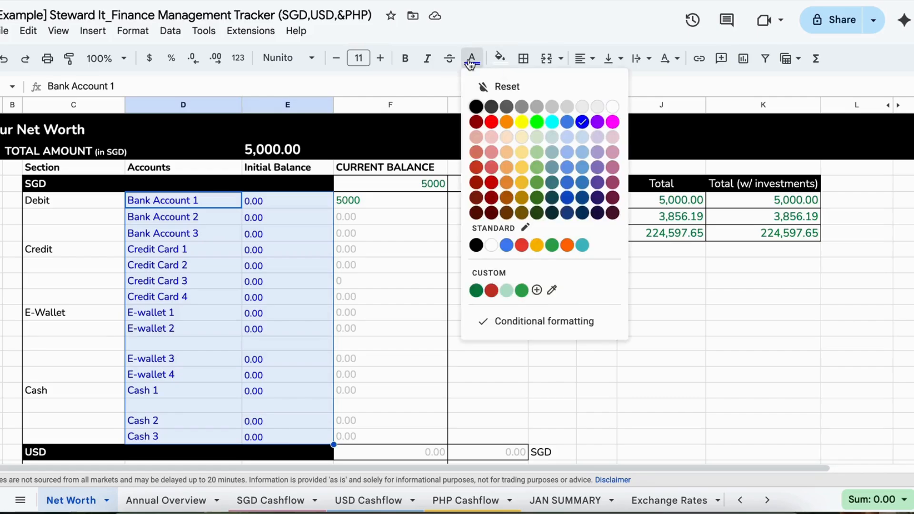
click(477, 107)
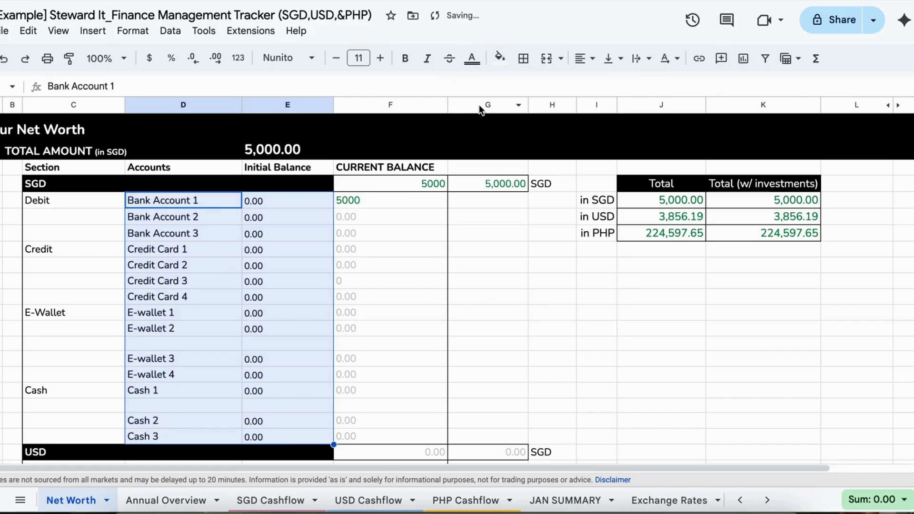
Set the text color of the USD section account names and initial balances to black
click(436, 284)
scroll(436, 279, down, 5)
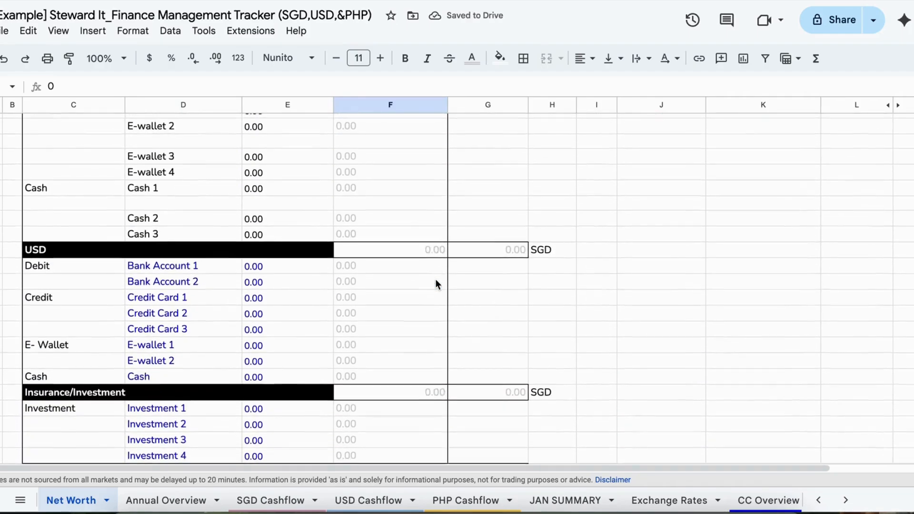
drag(170, 245, 285, 356)
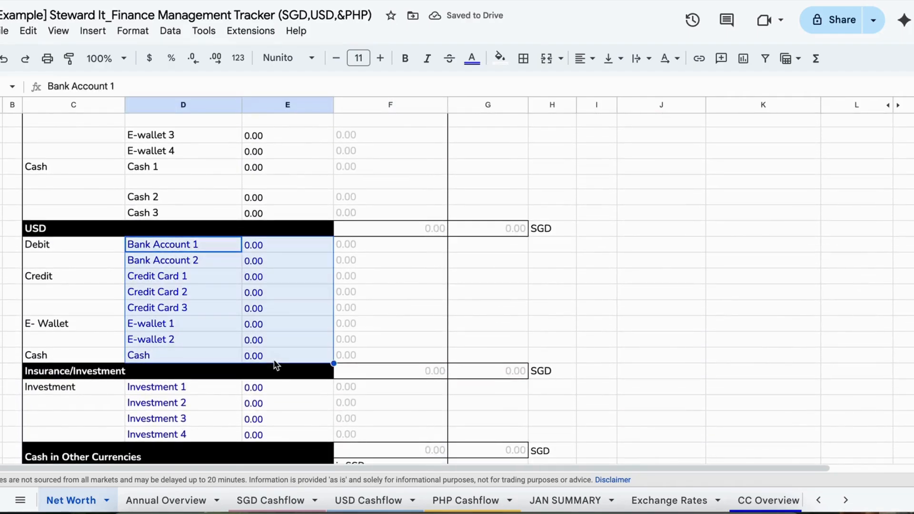
click(472, 58)
click(476, 106)
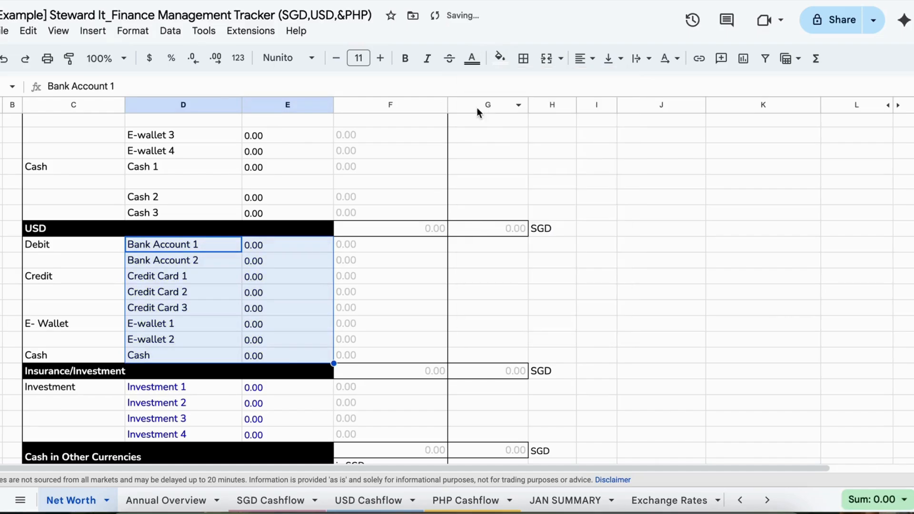
Set the text color of the Investment account names and initial balances to black
scroll(414, 303, down, 3)
drag(167, 272, 261, 318)
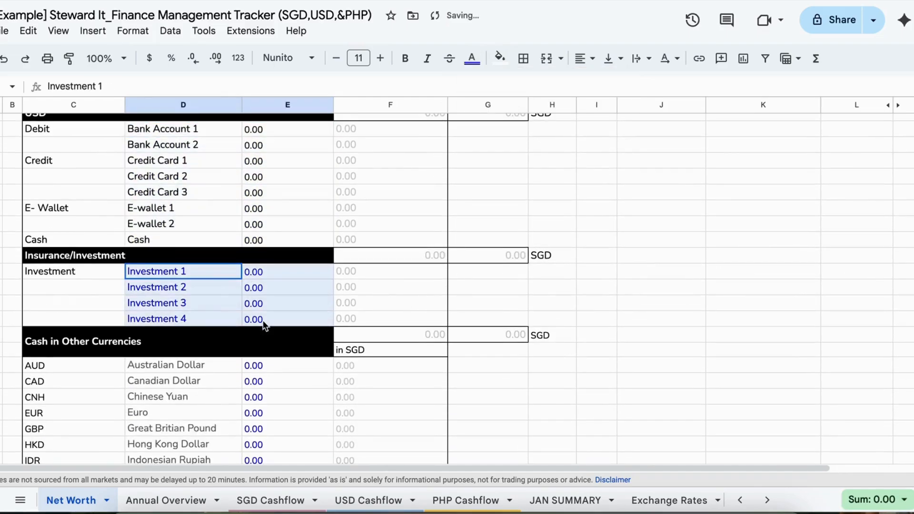
click(472, 58)
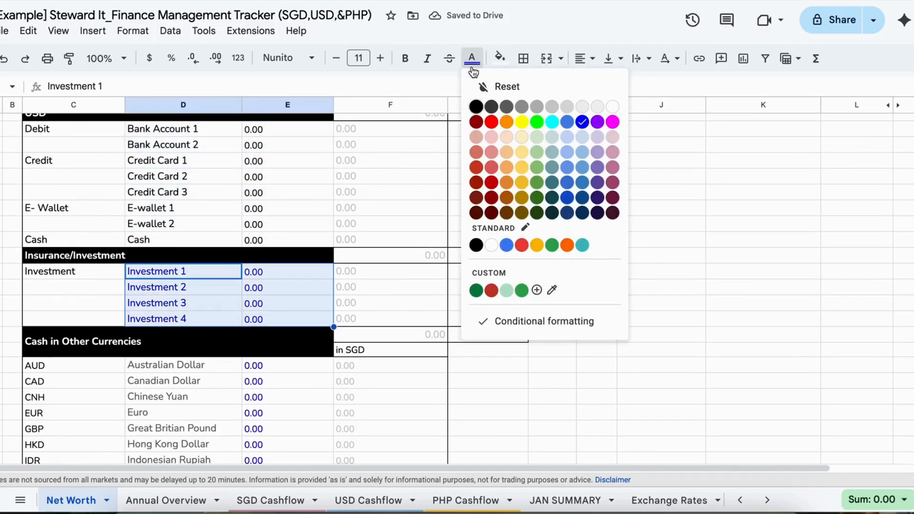
click(476, 106)
click(381, 201)
scroll(381, 202, up, 10)
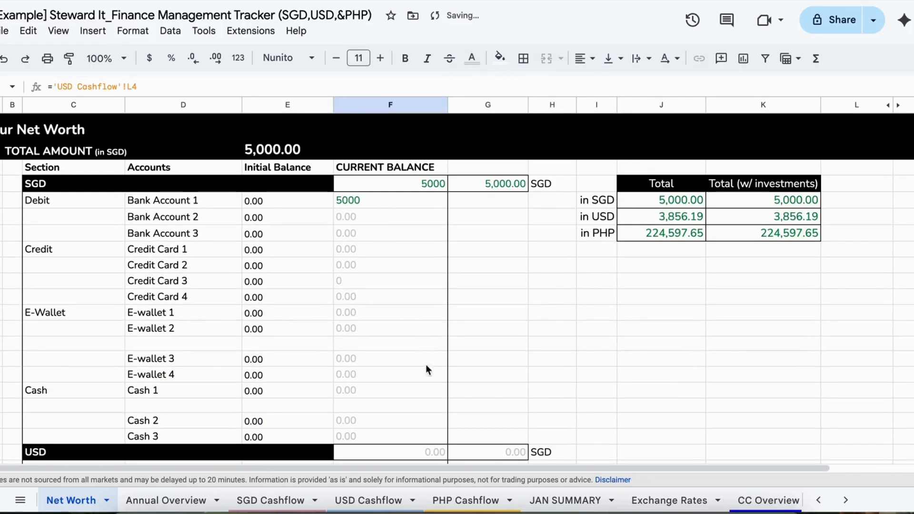